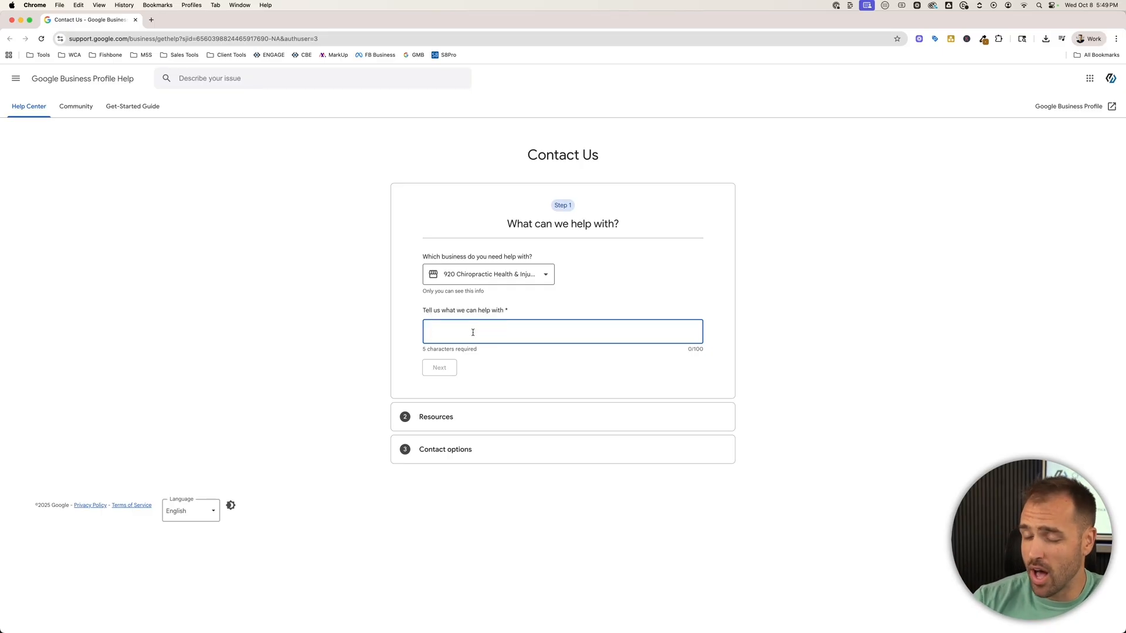
Describe the problem as 'missing reviews', pick Review missing, and continue to suggested resources.
{"action": "type", "text": "missing reviews"}
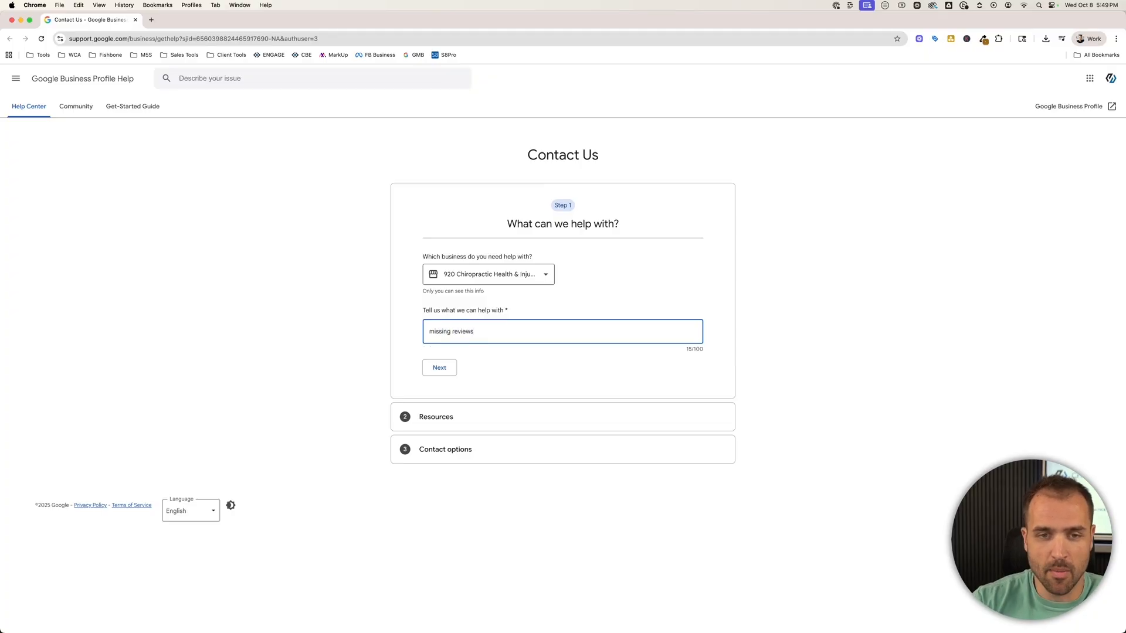
{"action": "left_click", "coordinate": [447, 369]}
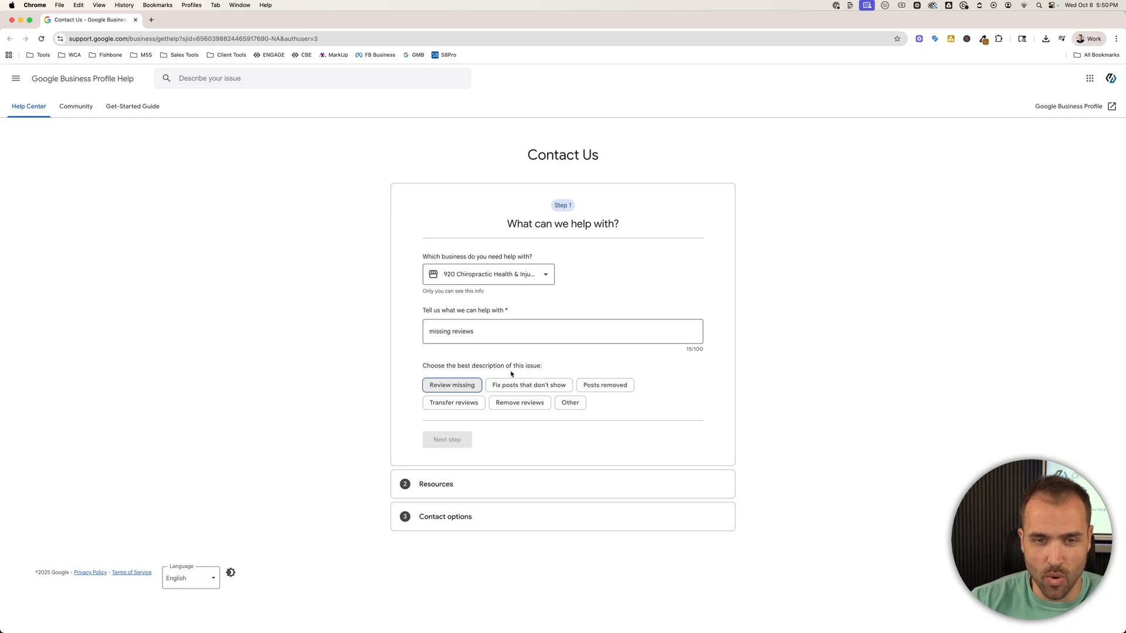
{"action": "left_click", "coordinate": [448, 386]}
{"action": "left_click", "coordinate": [447, 441]}
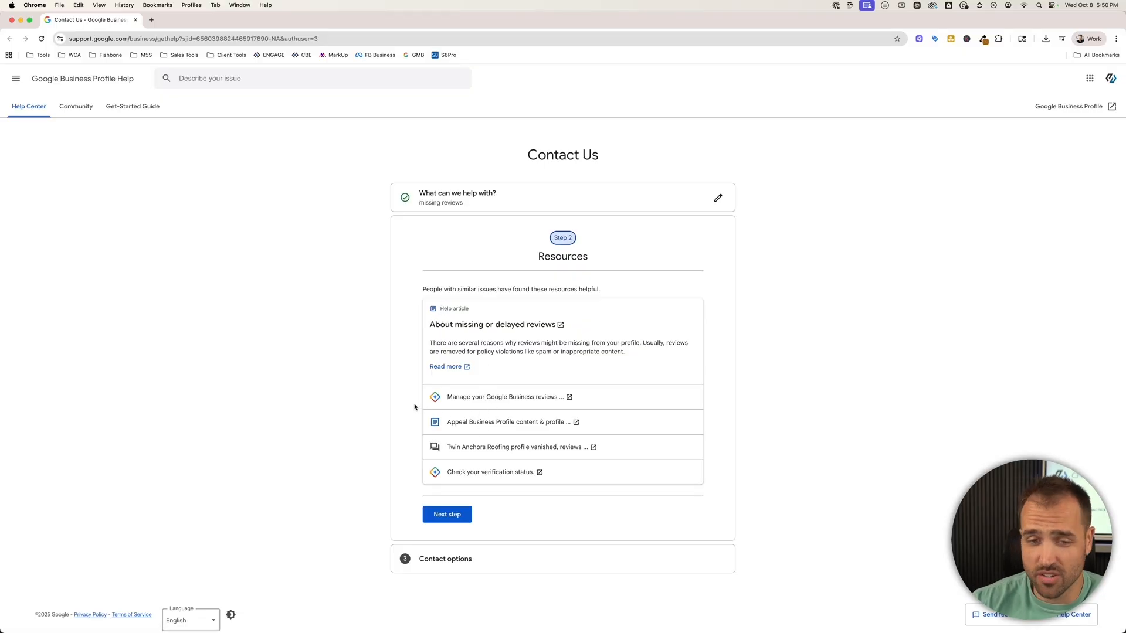
Skip past the suggested resources and choose Email as the contact option.
{"action": "scroll", "coordinate": [425, 425], "scroll_direction": "down", "scroll_amount": 1}
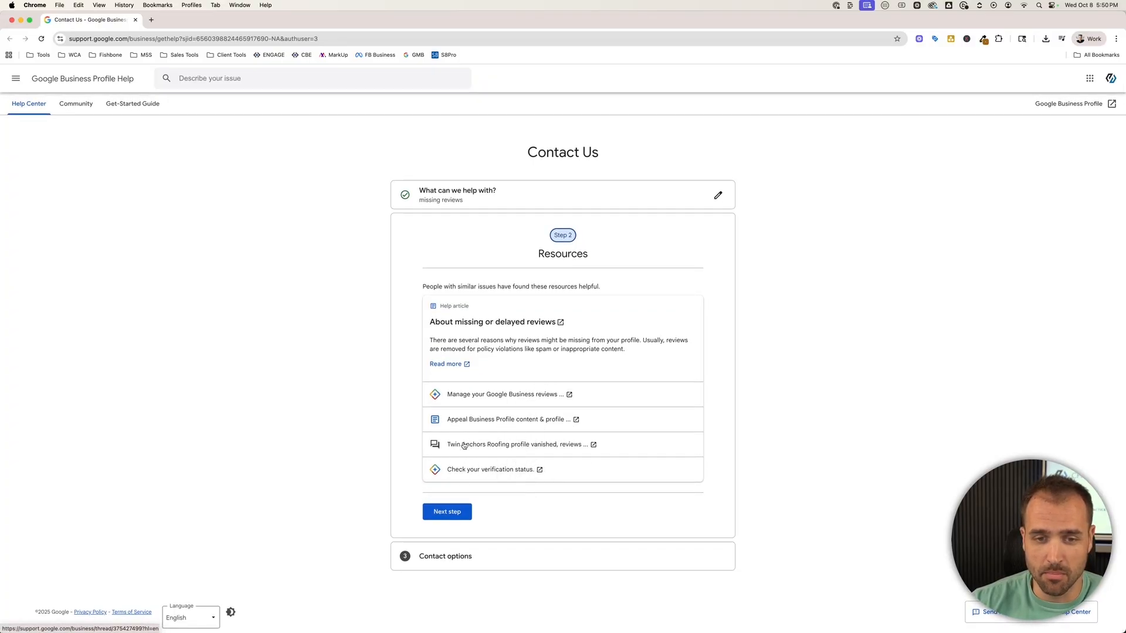
{"action": "left_click", "coordinate": [447, 513]}
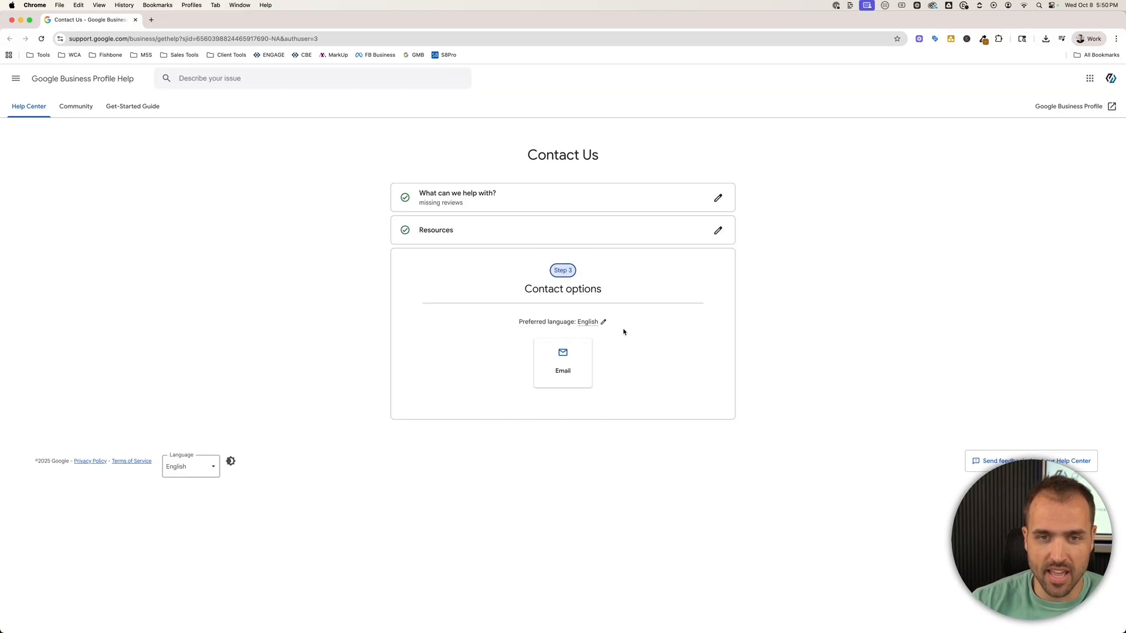
{"action": "left_click_drag", "start_coordinate": [519, 289], "coordinate": [602, 290]}
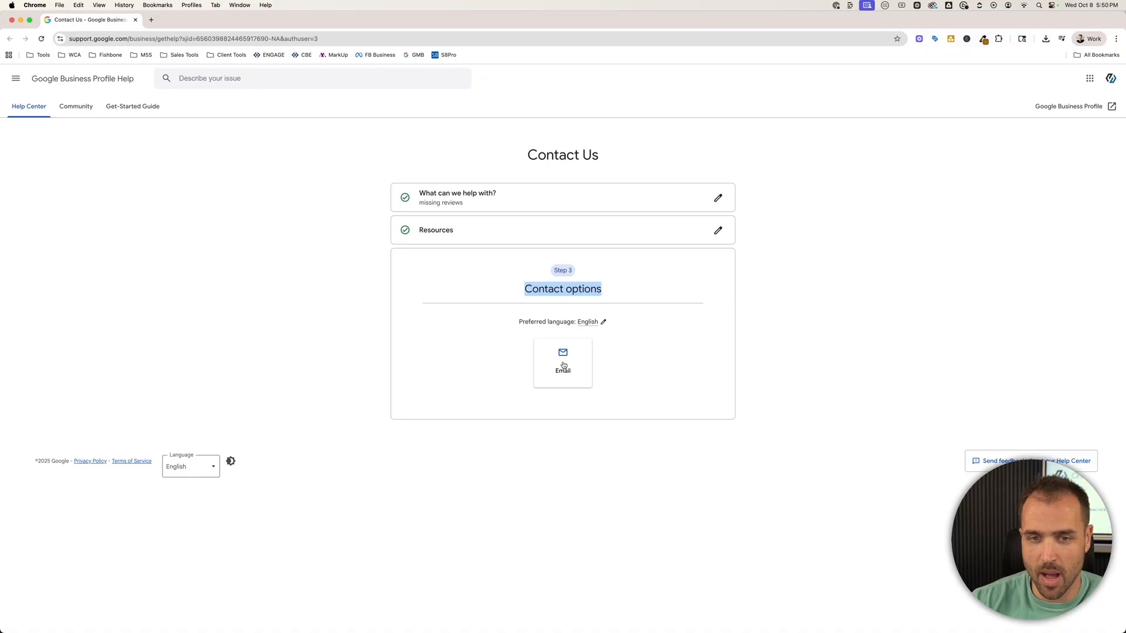
{"action": "left_click", "coordinate": [564, 366]}
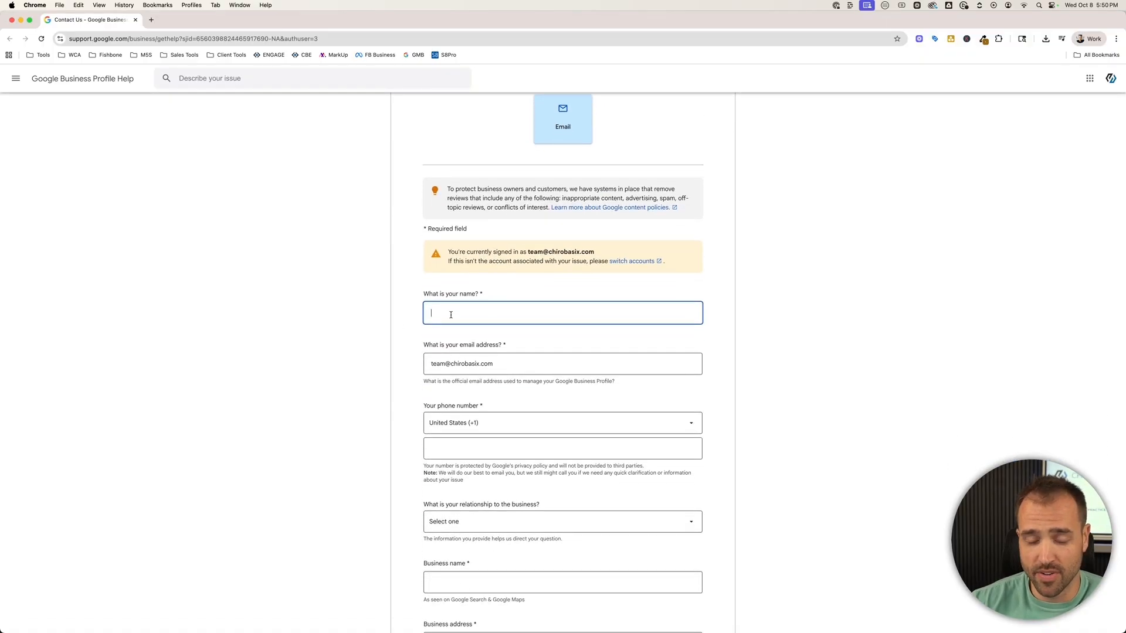
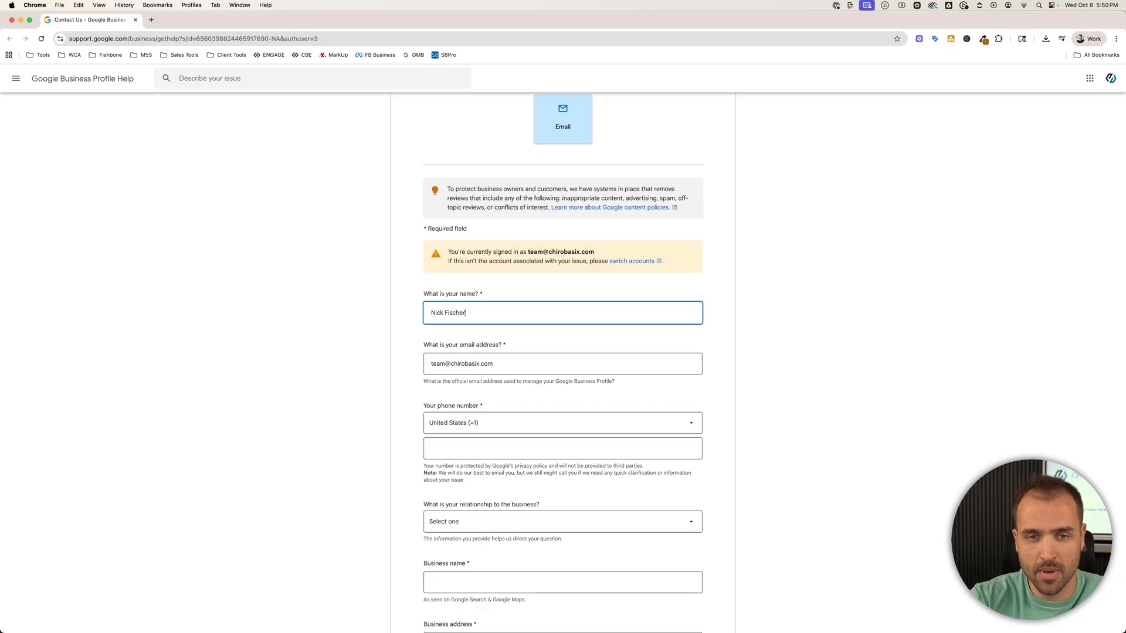
Enter the contact's full name and select the prefilled email address.
{"action": "key", "text": "Tab"}
{"action": "scroll", "coordinate": [434, 364], "scroll_direction": "down", "scroll_amount": 3}
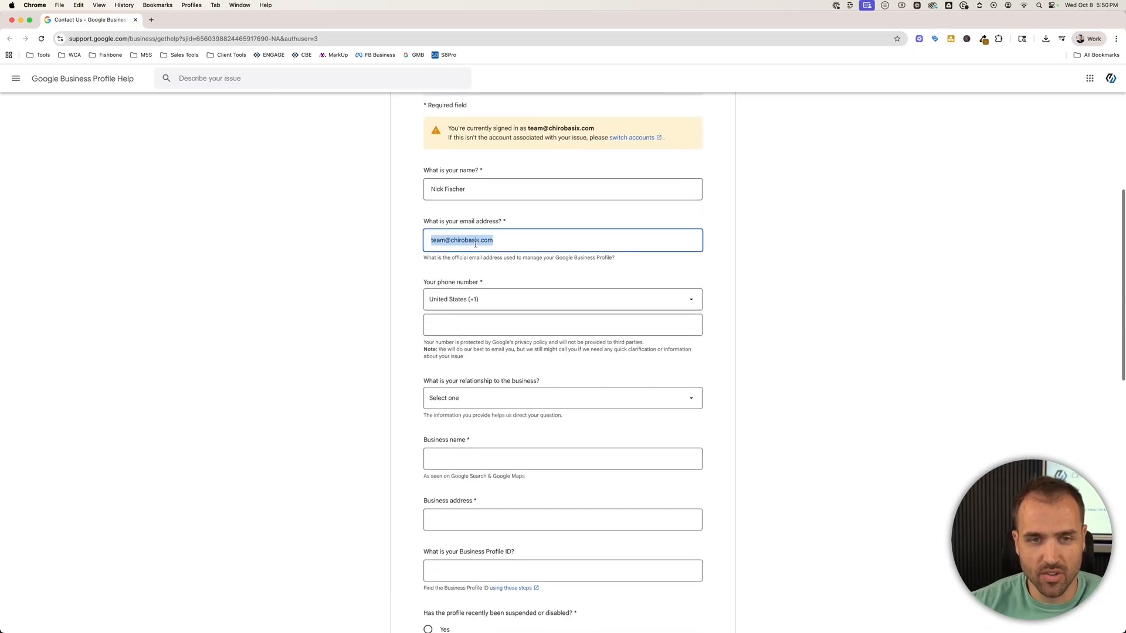
{"action": "left_click", "coordinate": [460, 241]}
{"action": "left_click_drag", "start_coordinate": [499, 242], "coordinate": [415, 241]}
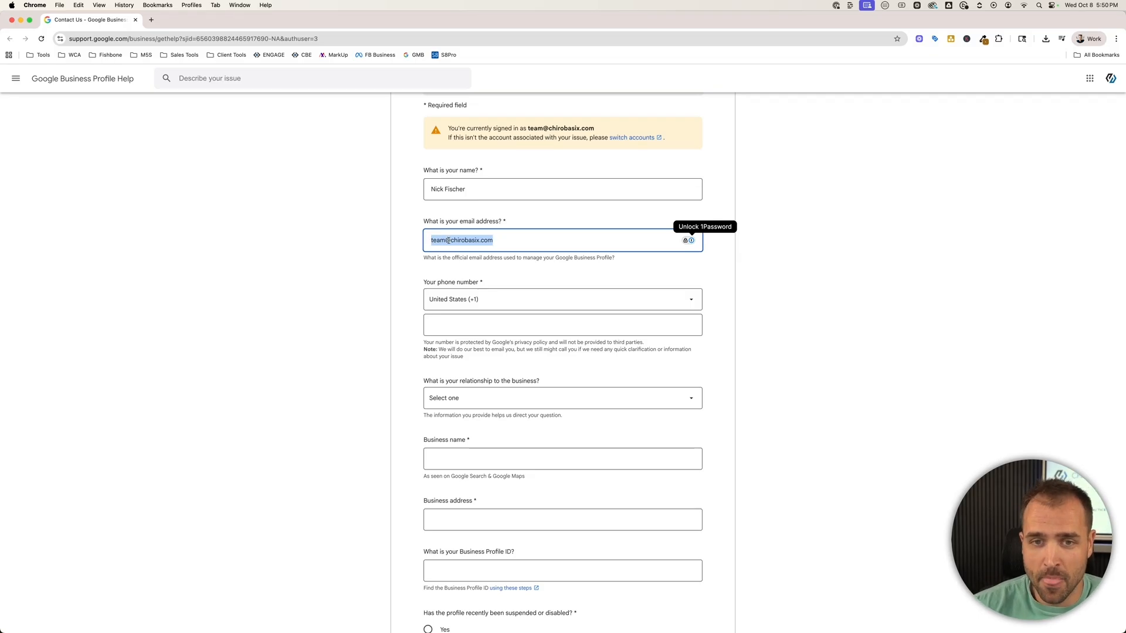
{"action": "left_click", "coordinate": [448, 241]}
{"action": "left_click_drag", "start_coordinate": [504, 240], "coordinate": [429, 239]}
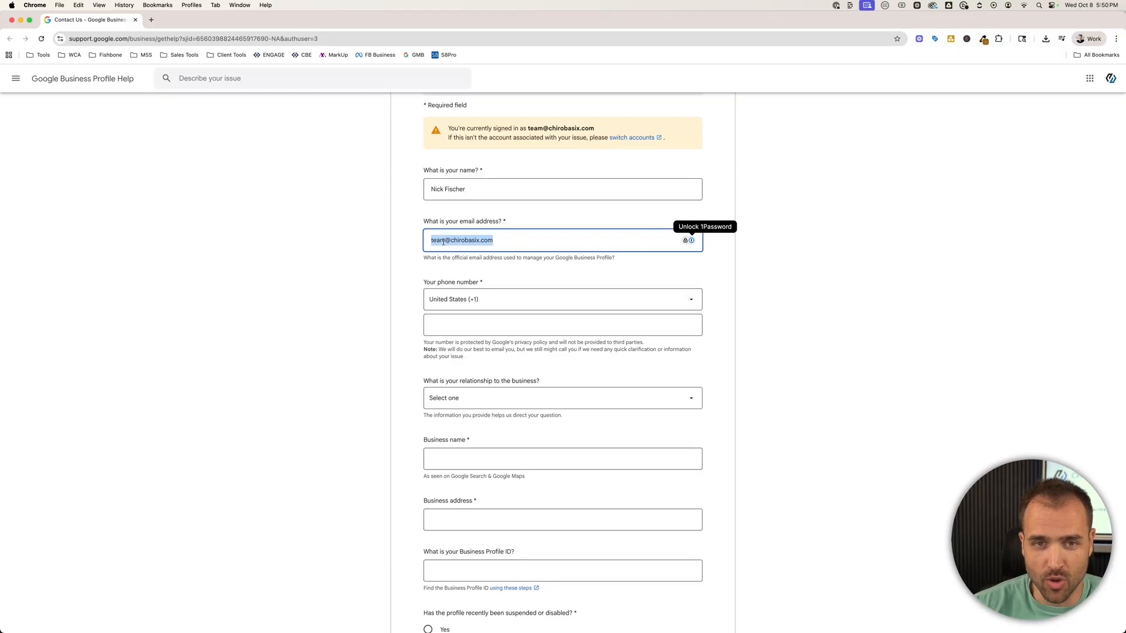
Enter the contact's phone number and set the relationship to an agency representing this business.
{"action": "left_click", "coordinate": [452, 320]}
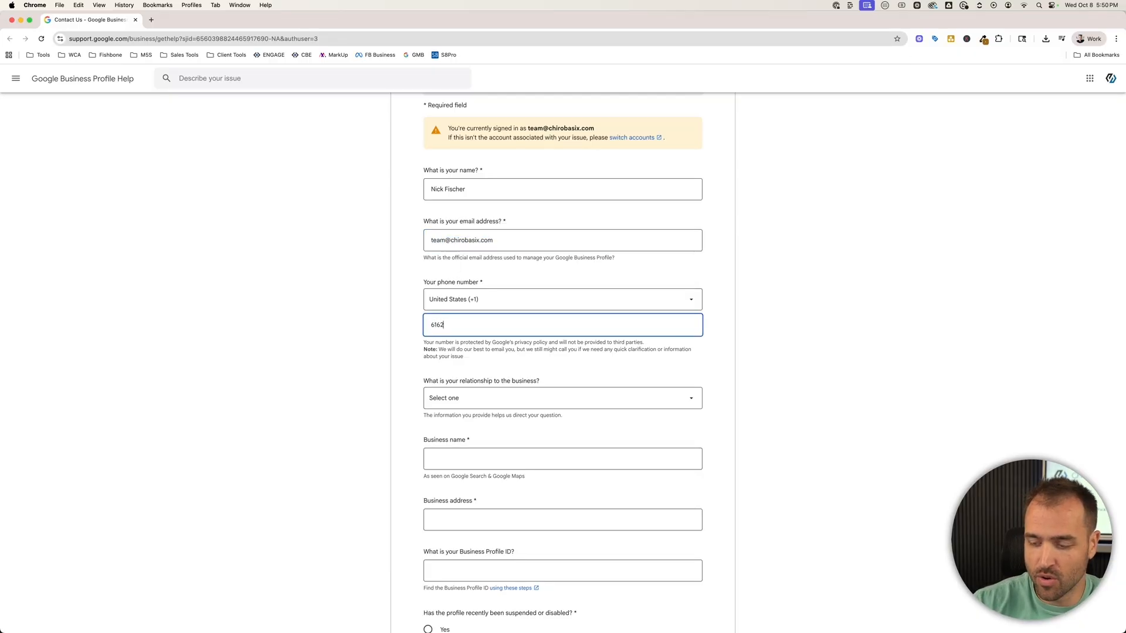
{"action": "scroll", "coordinate": [452, 320], "scroll_direction": "down", "scroll_amount": 3}
{"action": "left_click", "coordinate": [474, 230]}
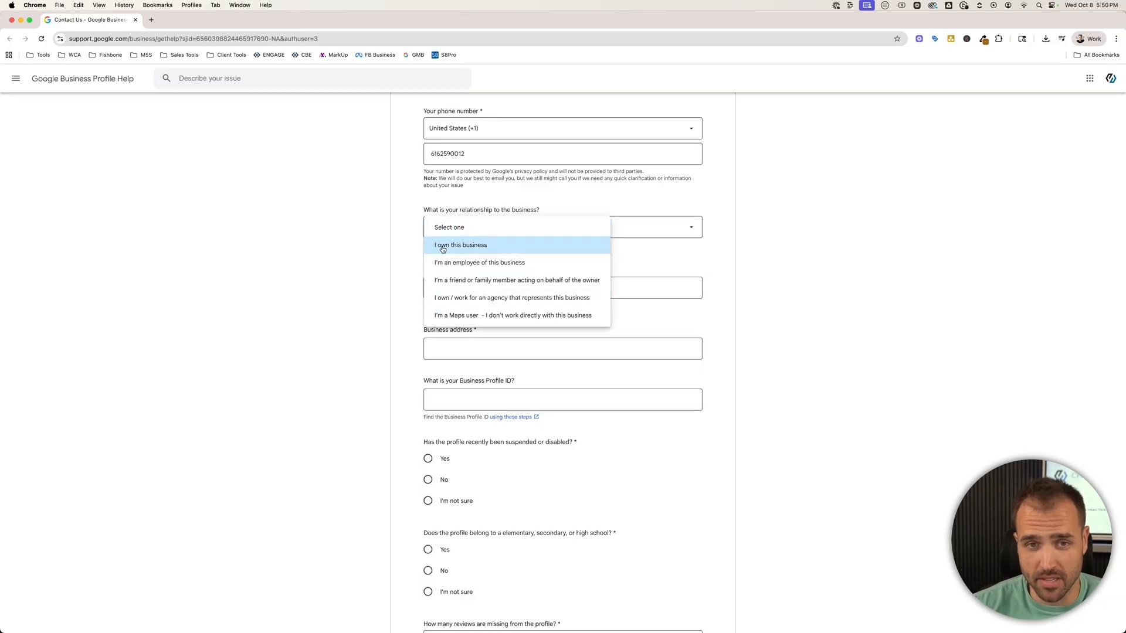
{"action": "left_click", "coordinate": [476, 298]}
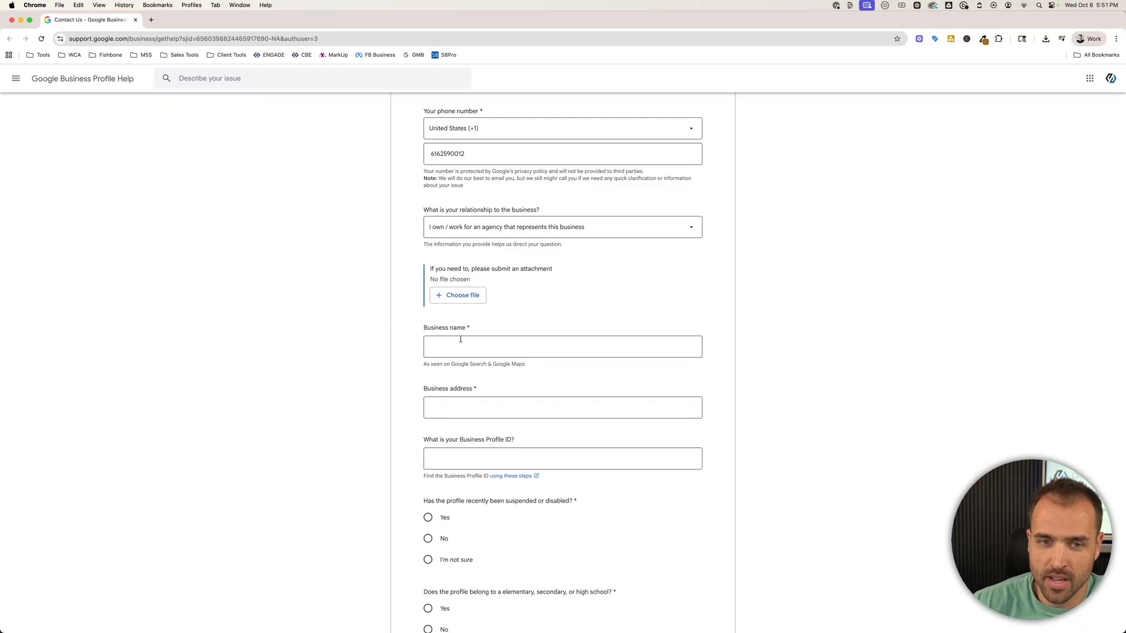
Revisit the what-can-we-help-with step, then return to the contact options form.
{"action": "left_click", "coordinate": [496, 350]}
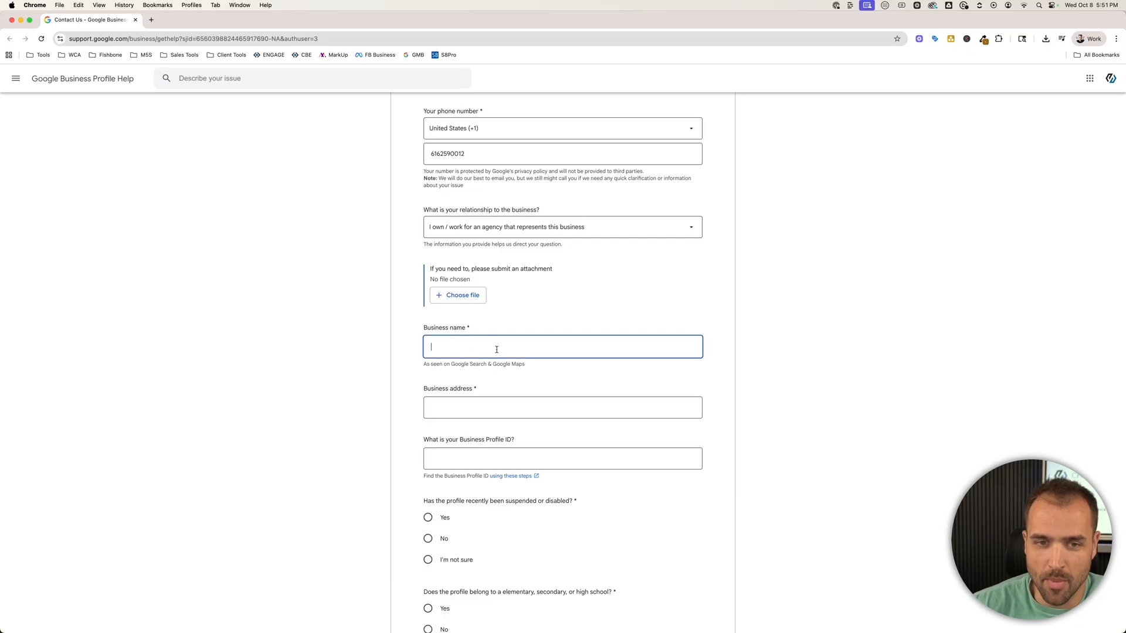
{"action": "left_click", "coordinate": [421, 330]}
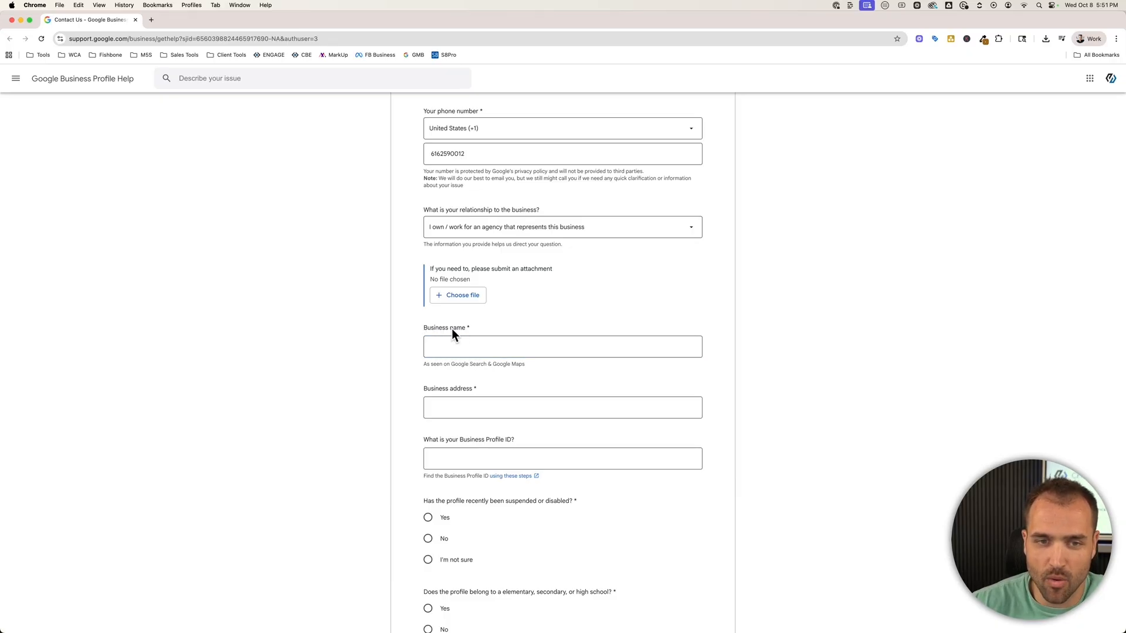
{"action": "scroll", "coordinate": [471, 333], "scroll_direction": "up", "scroll_amount": 6}
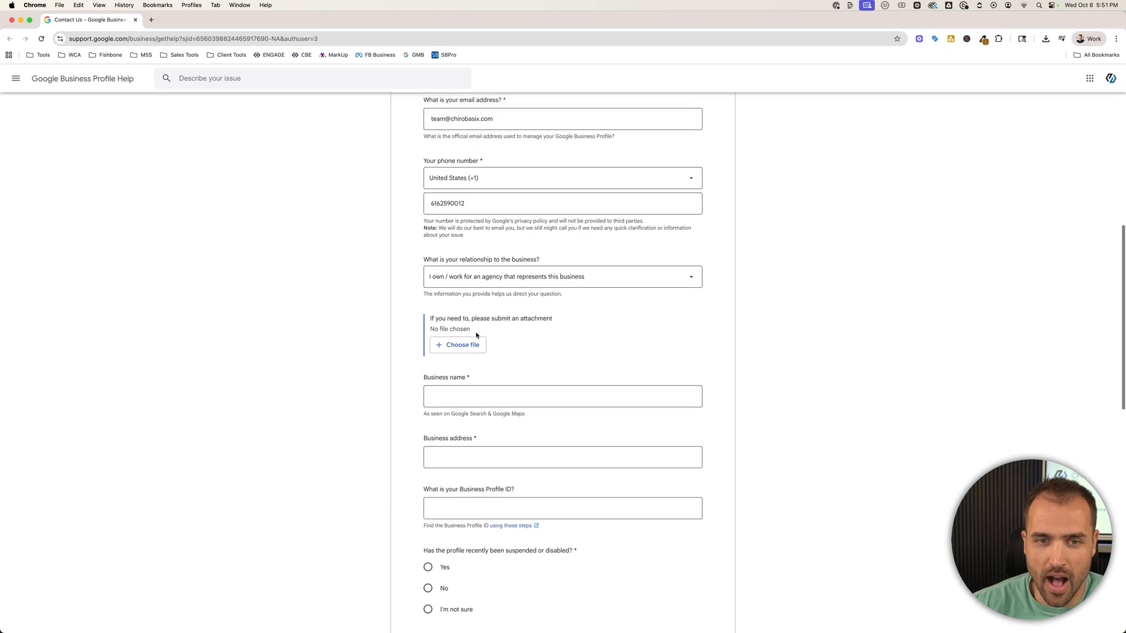
{"action": "scroll", "coordinate": [448, 398], "scroll_direction": "up", "scroll_amount": 4}
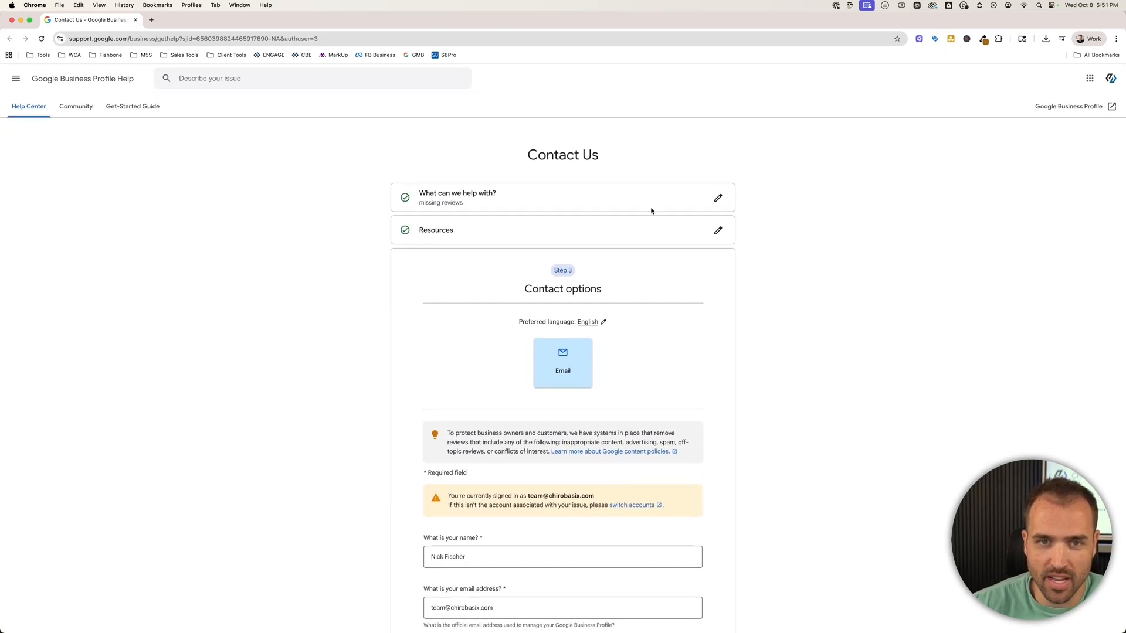
{"action": "left_click", "coordinate": [717, 200]}
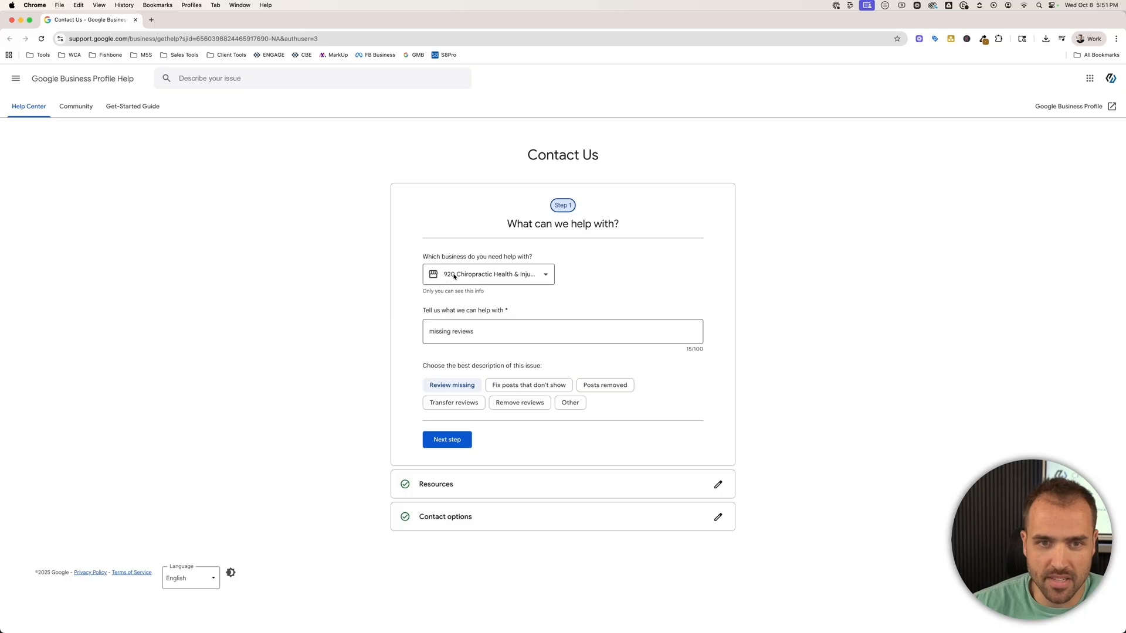
{"action": "left_click", "coordinate": [447, 439]}
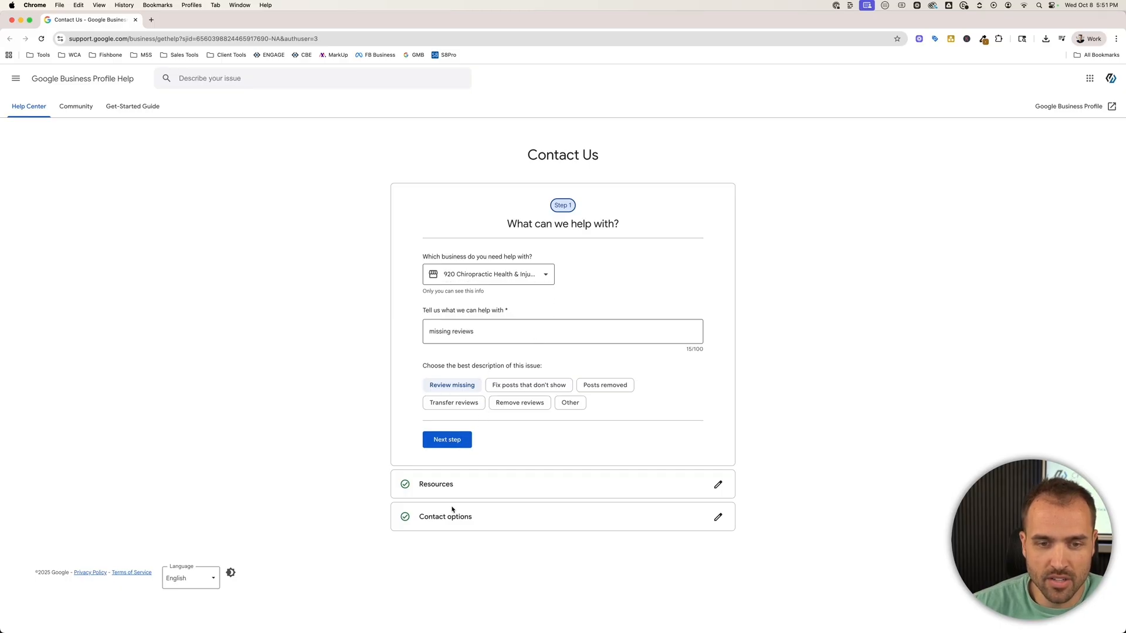
{"action": "scroll", "coordinate": [608, 359], "scroll_direction": "down", "scroll_amount": 8}
{"action": "scroll", "coordinate": [608, 359], "scroll_direction": "down", "scroll_amount": 1}
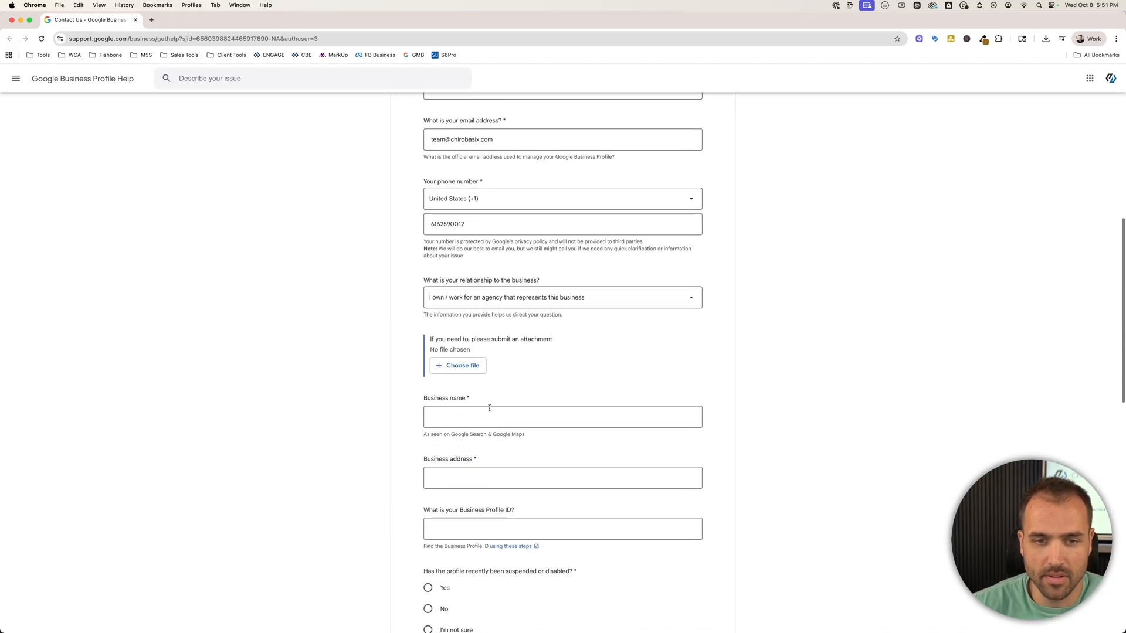
Enter business name '920 Chiropractic Health & Injury' and placeholder address 'asdfasdfasdfasdf'.
{"action": "left_click", "coordinate": [493, 416]}
{"action": "type", "text": "920"}
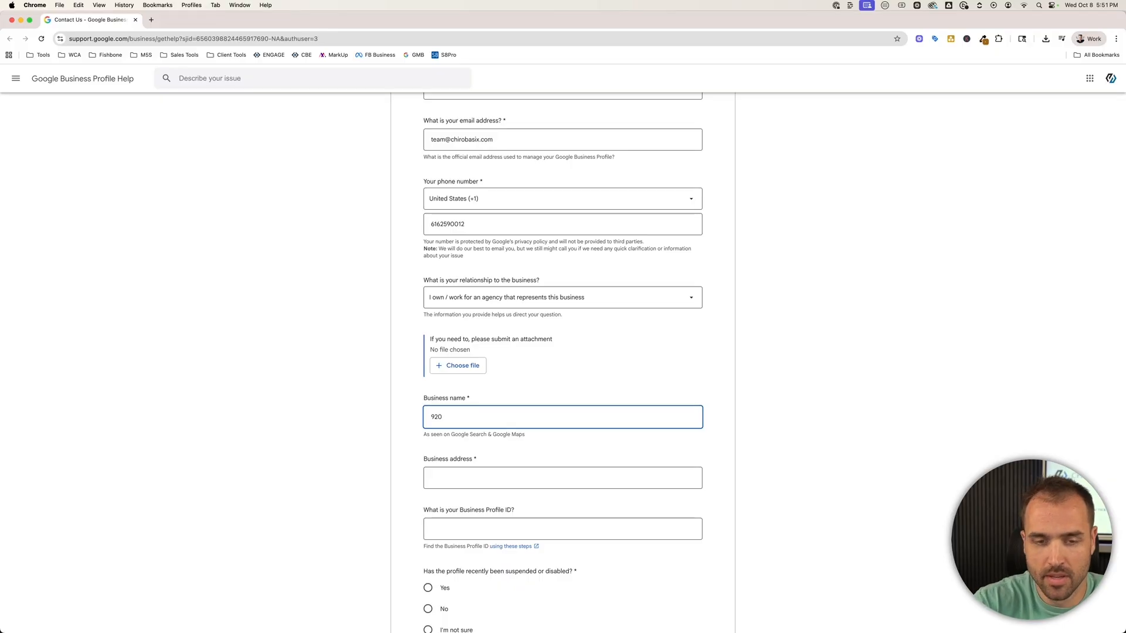
{"action": "type", "text": " Chiropractic Health & Injury"}
{"action": "scroll", "coordinate": [467, 325], "scroll_direction": "down", "scroll_amount": 3}
{"action": "left_click", "coordinate": [462, 311]}
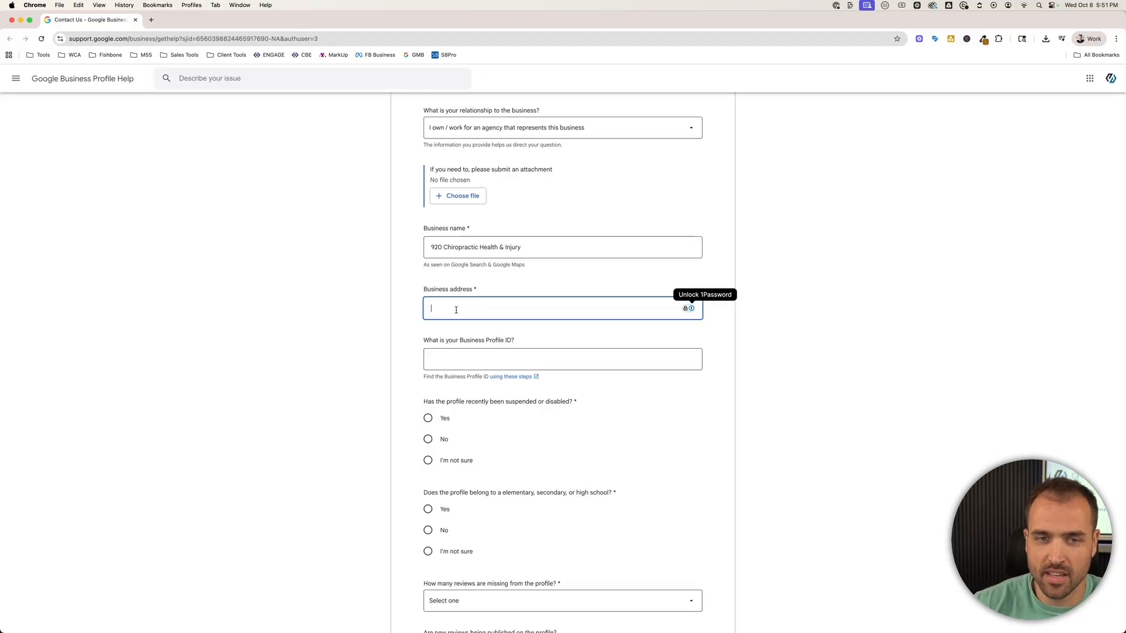
{"action": "type", "text": "asdfasdfasdfasdf"}
{"action": "left_click", "coordinate": [474, 361]}
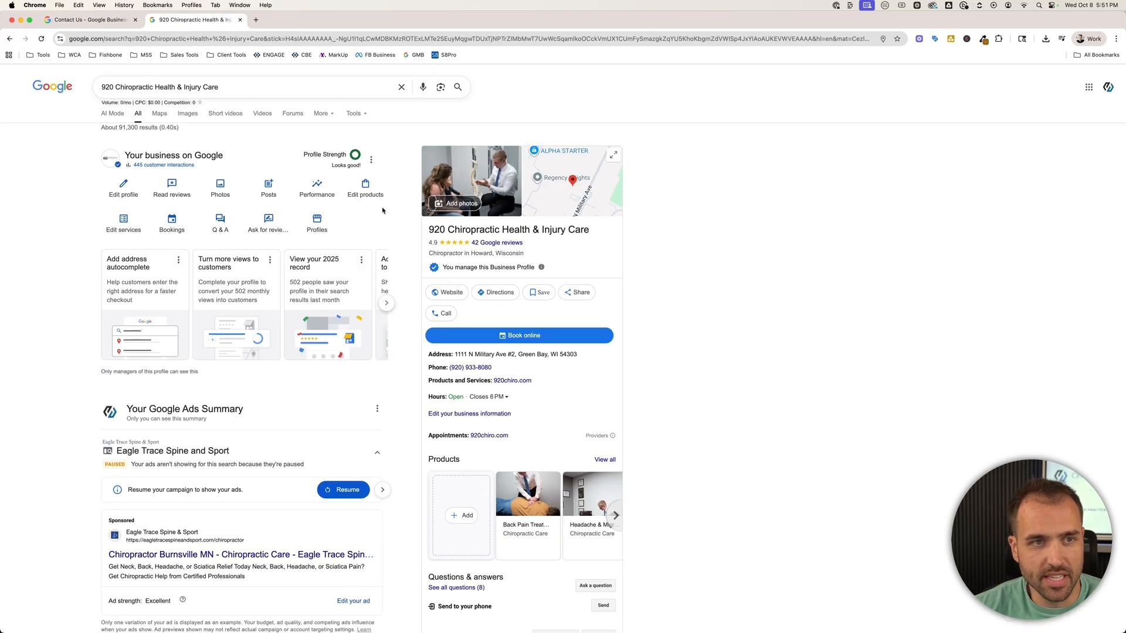
Copy the Business Profile ID from the profile's Advanced settings and return to the help form.
{"action": "left_click", "coordinate": [371, 161]}
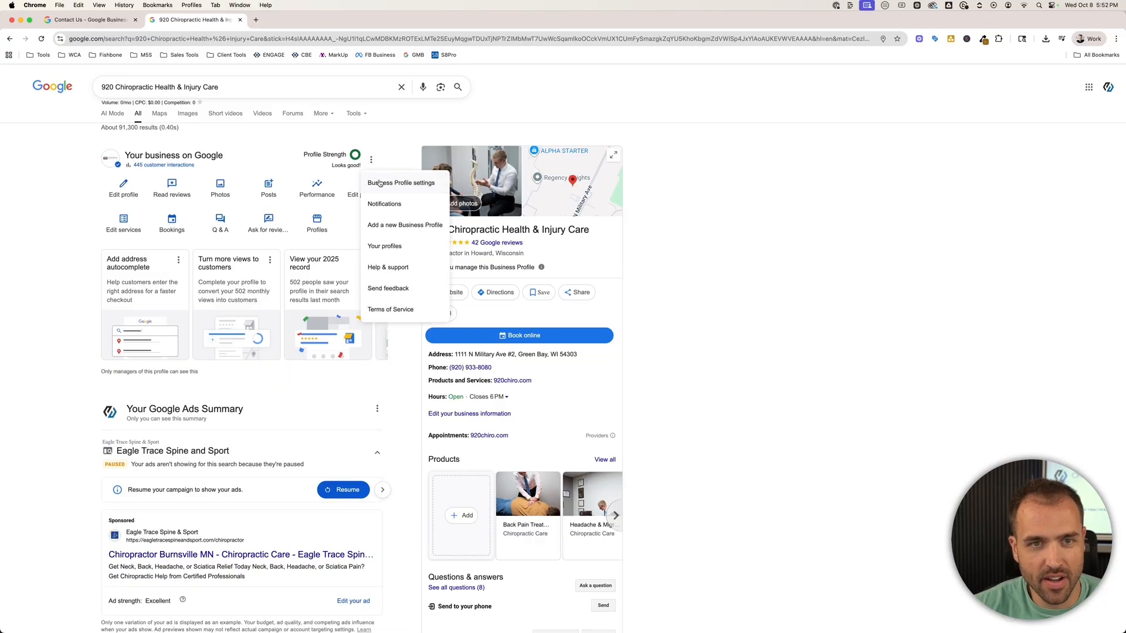
{"action": "left_click", "coordinate": [423, 185]}
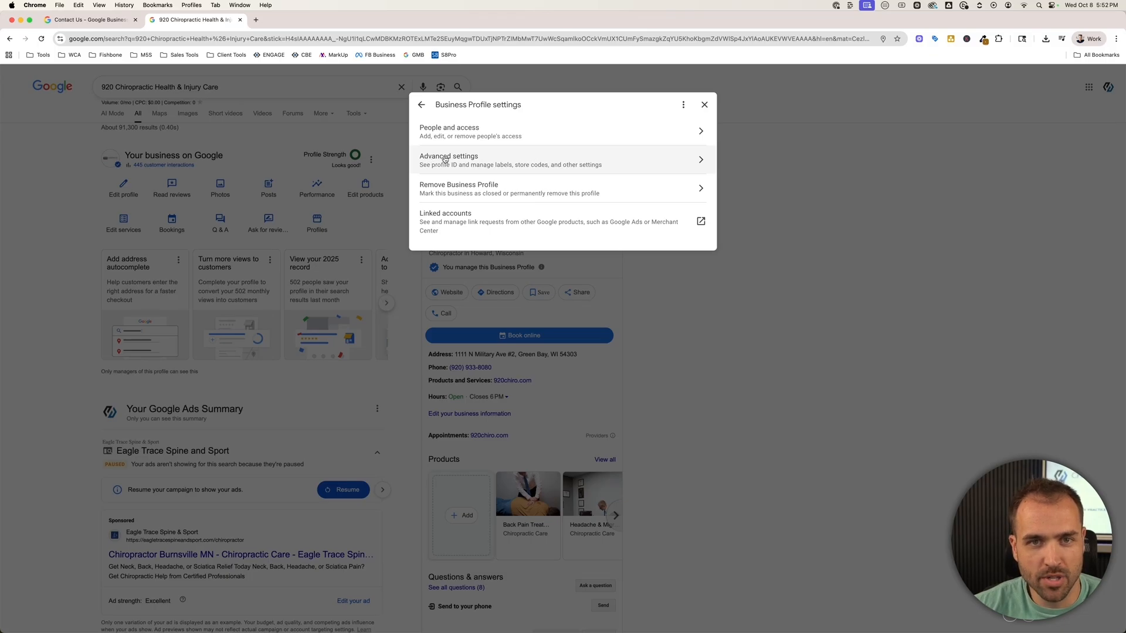
{"action": "left_click", "coordinate": [448, 159]}
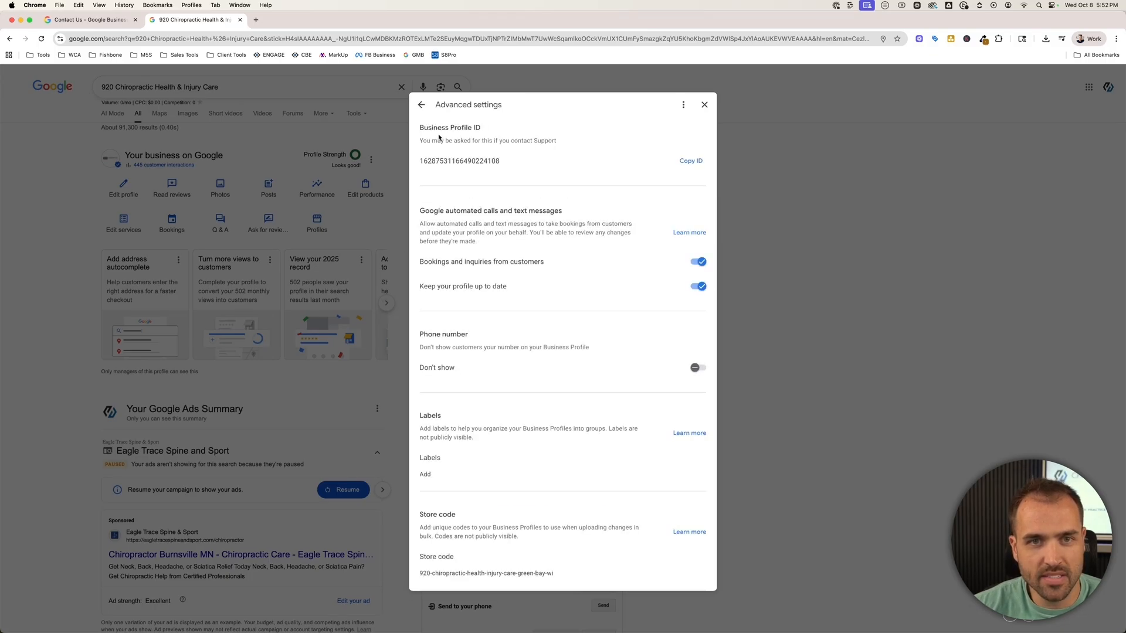
{"action": "left_click_drag", "start_coordinate": [420, 129], "coordinate": [481, 129]}
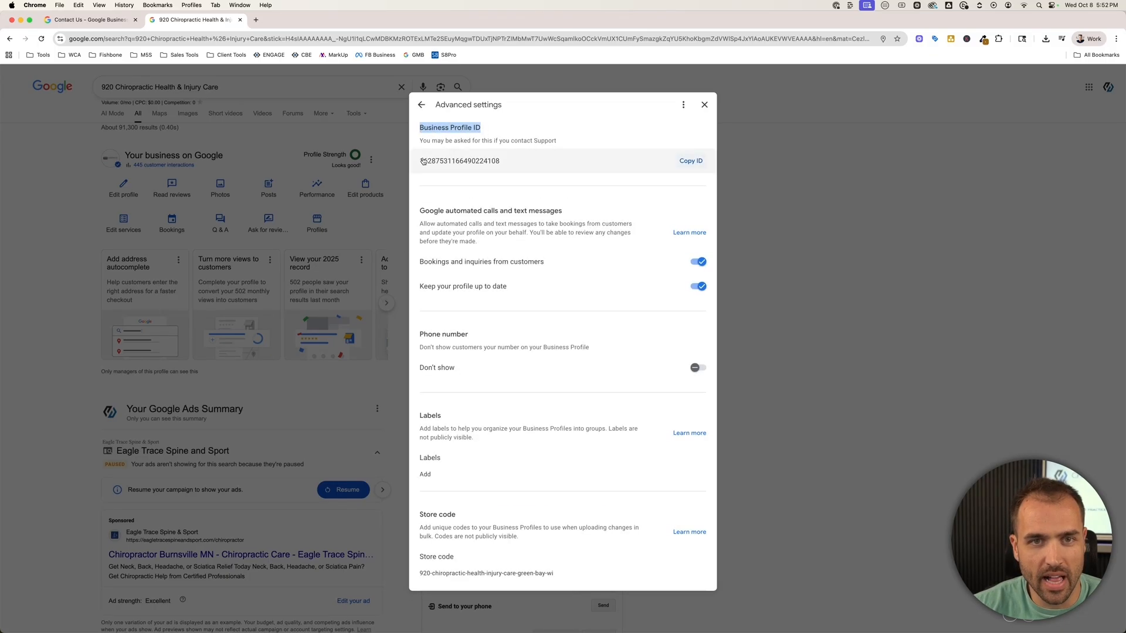
{"action": "left_click", "coordinate": [690, 162]}
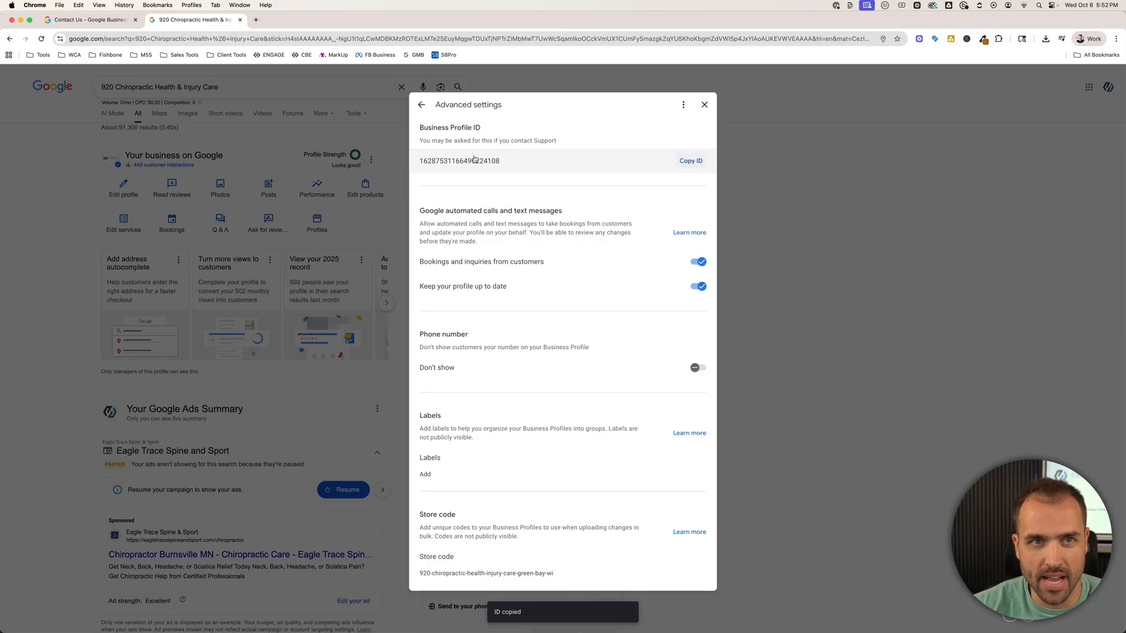
{"action": "left_click", "coordinate": [88, 20]}
Paste the Business Profile ID and answer No to suspended and No to school.
{"action": "right_click", "coordinate": [448, 358]}
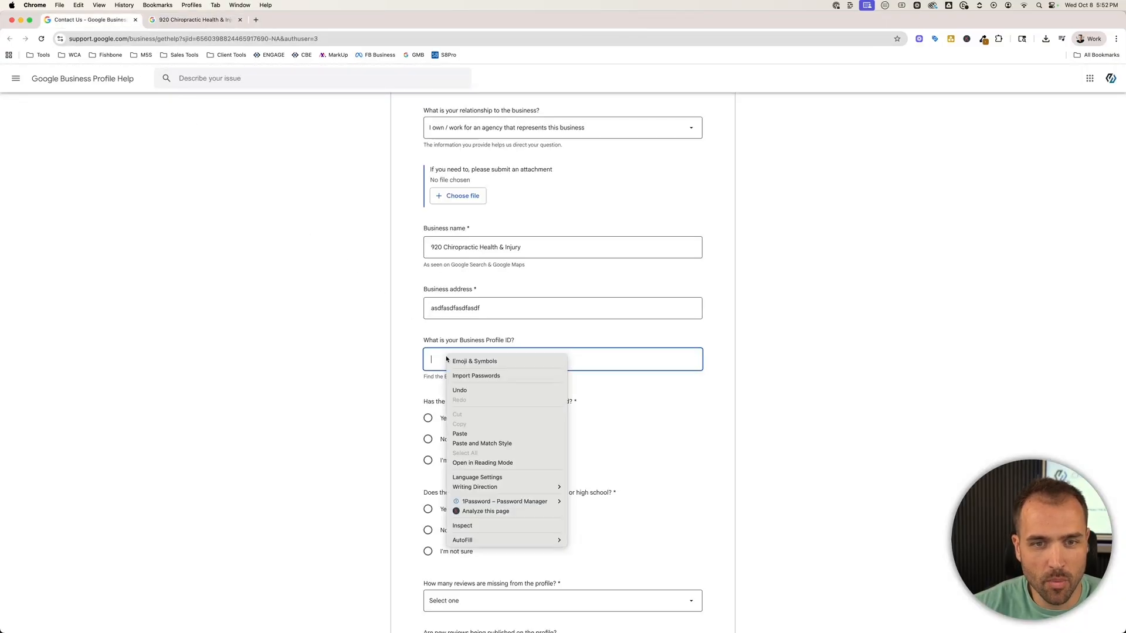
{"action": "left_click", "coordinate": [460, 434]}
{"action": "scroll", "coordinate": [452, 315], "scroll_direction": "down", "scroll_amount": 5}
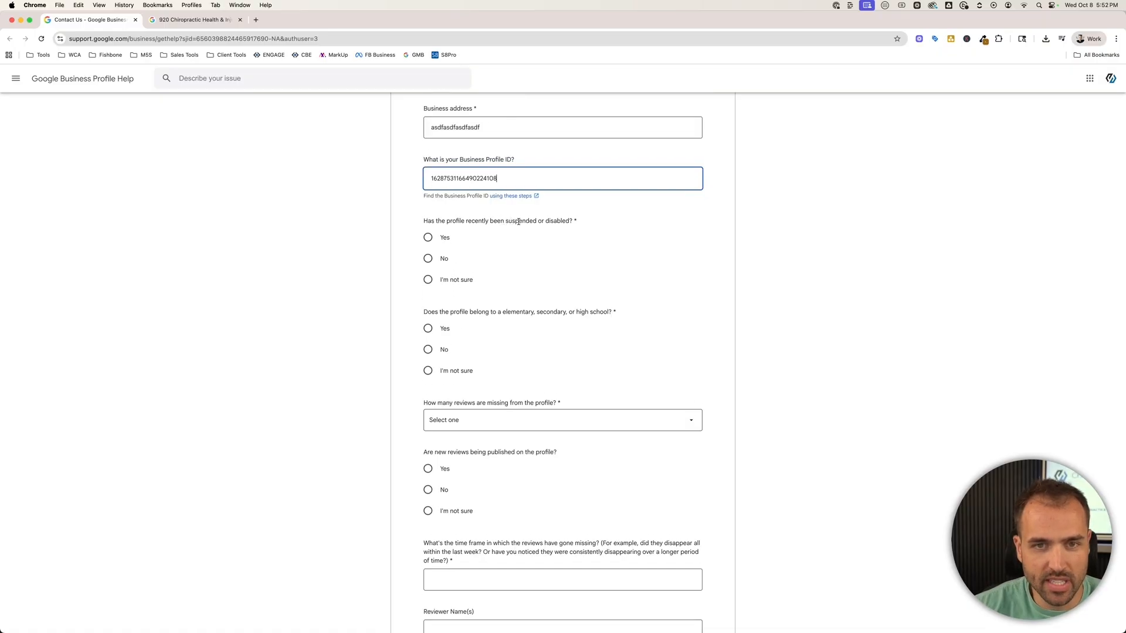
{"action": "left_click", "coordinate": [425, 261]}
{"action": "scroll", "coordinate": [528, 264], "scroll_direction": "down", "scroll_amount": 3}
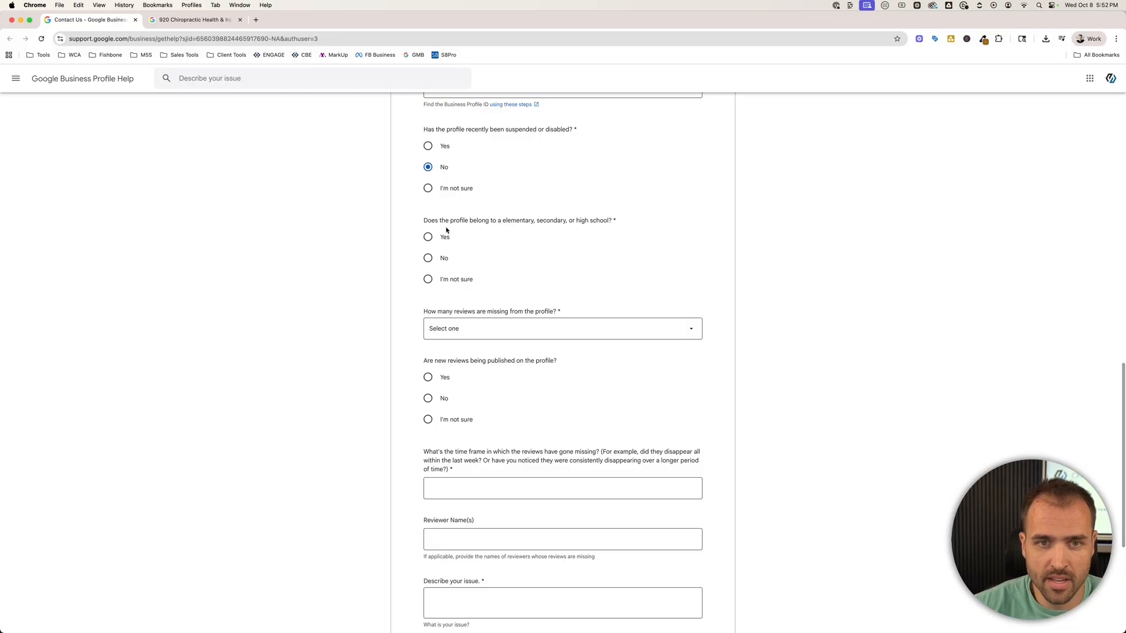
{"action": "left_click", "coordinate": [427, 260]}
{"action": "scroll", "coordinate": [515, 272], "scroll_direction": "down", "scroll_amount": 3}
Set missing reviews to 11 - 25 and answer I'm not sure about new reviews publishing.
{"action": "left_click", "coordinate": [465, 251]}
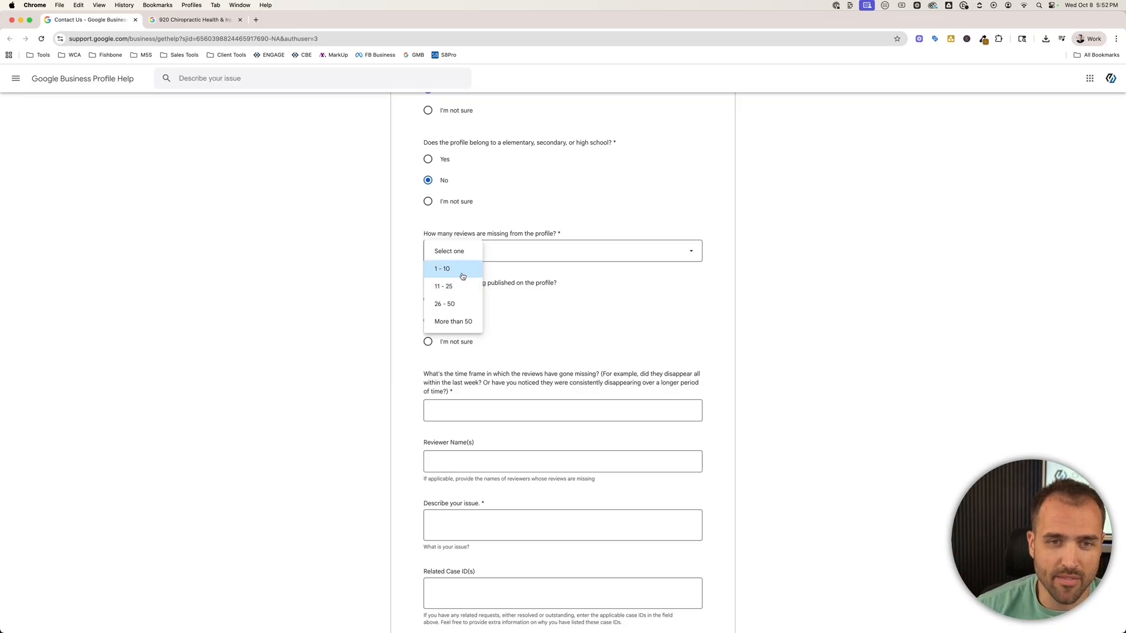
{"action": "left_click", "coordinate": [444, 286]}
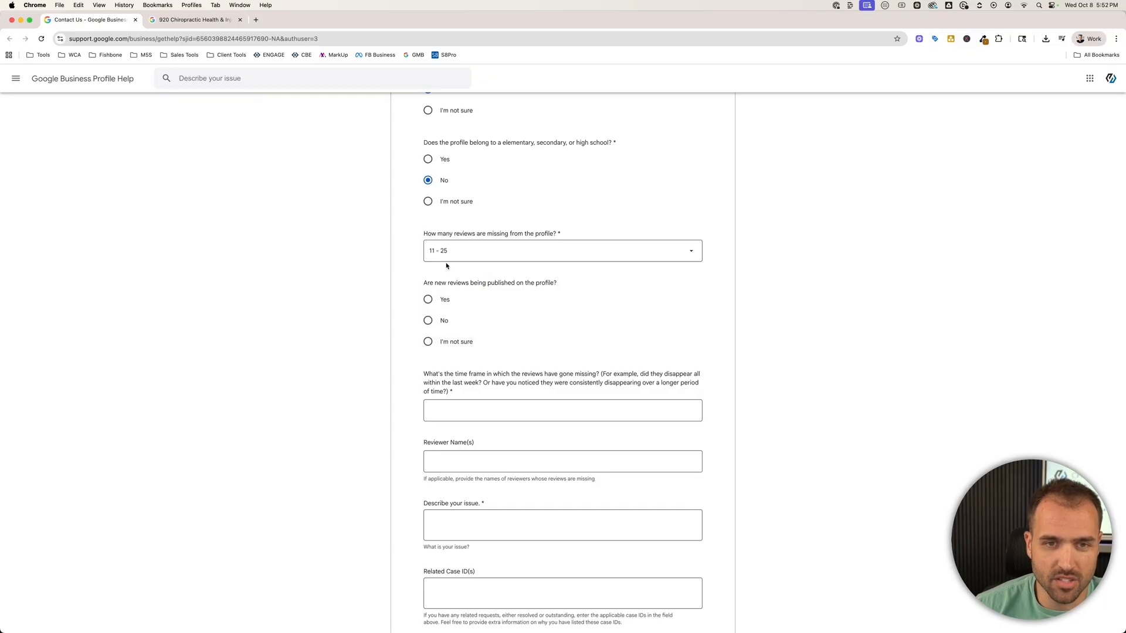
{"action": "scroll", "coordinate": [428, 300], "scroll_direction": "down", "scroll_amount": 2}
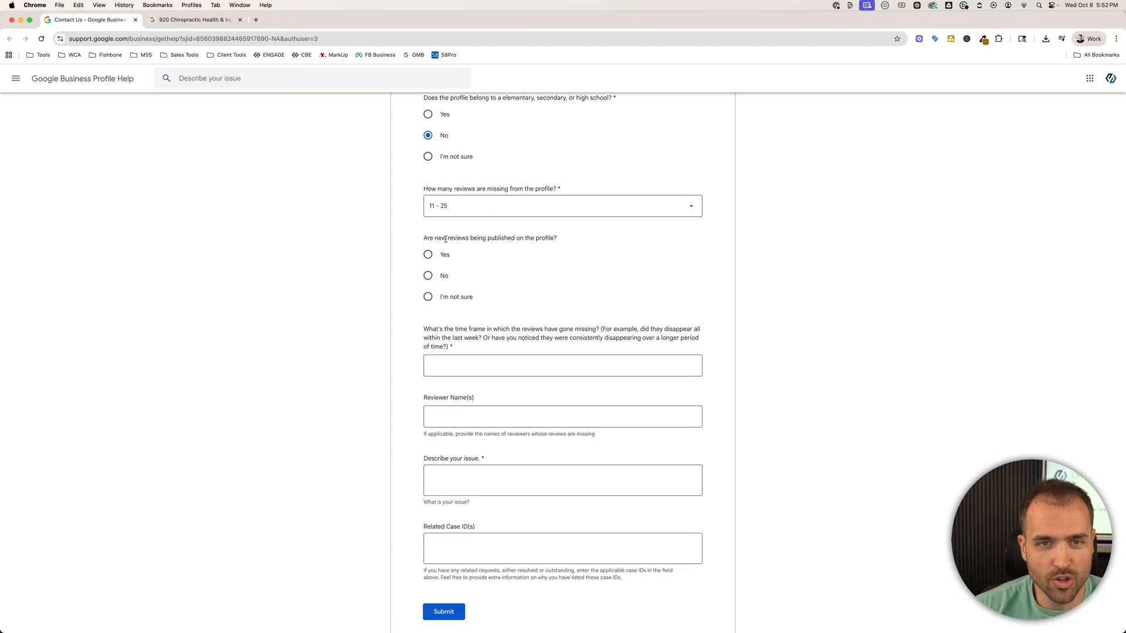
{"action": "left_click", "coordinate": [427, 297]}
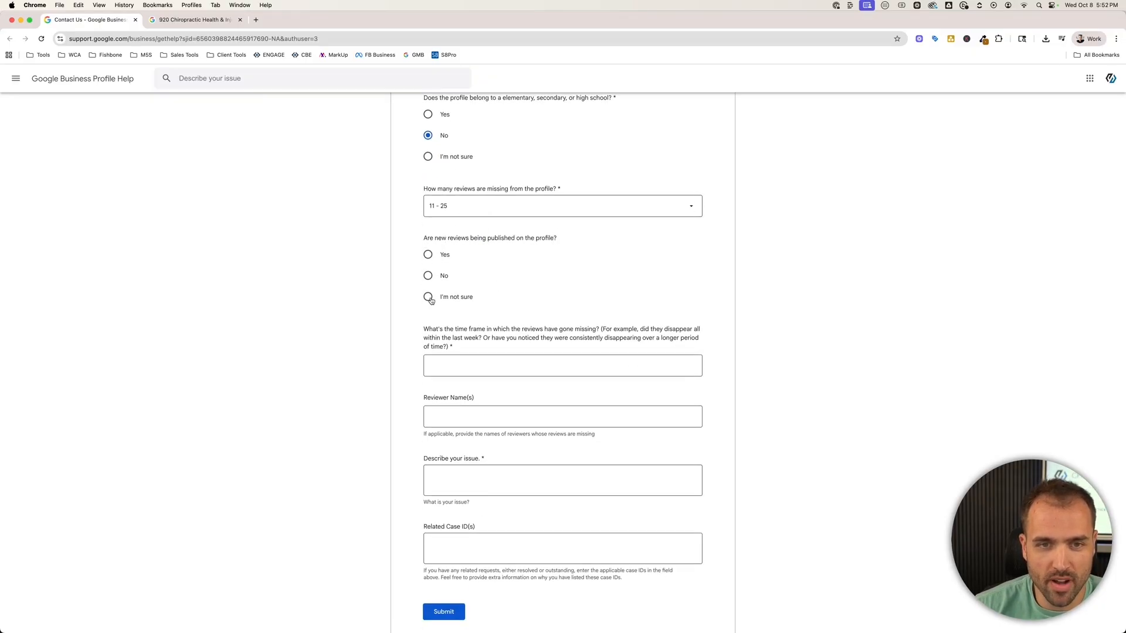
{"action": "scroll", "coordinate": [528, 313], "scroll_direction": "down", "scroll_amount": 5}
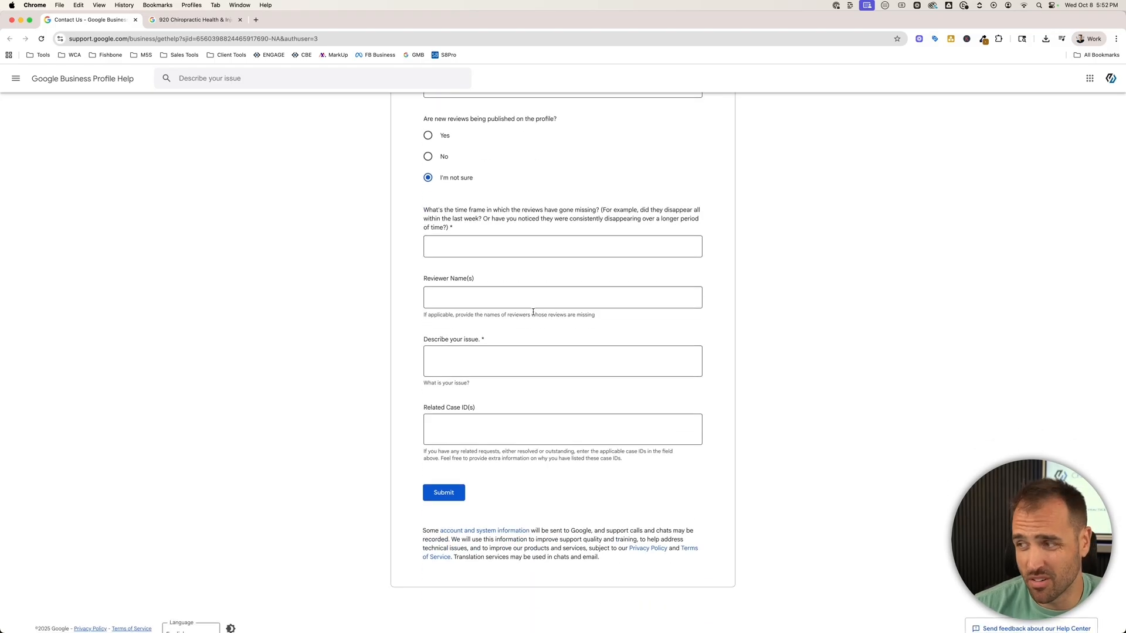
Give 'Last couple of weeks' as the time frame for the missing reviews.
{"action": "left_click", "coordinate": [468, 246]}
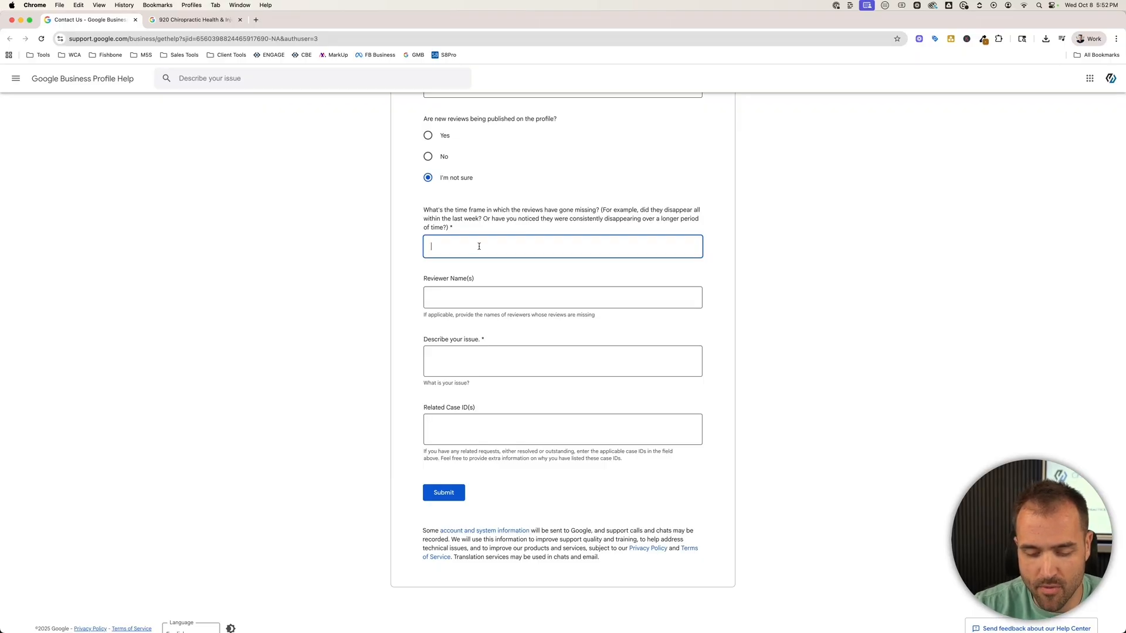
{"action": "type", "text": "La"}
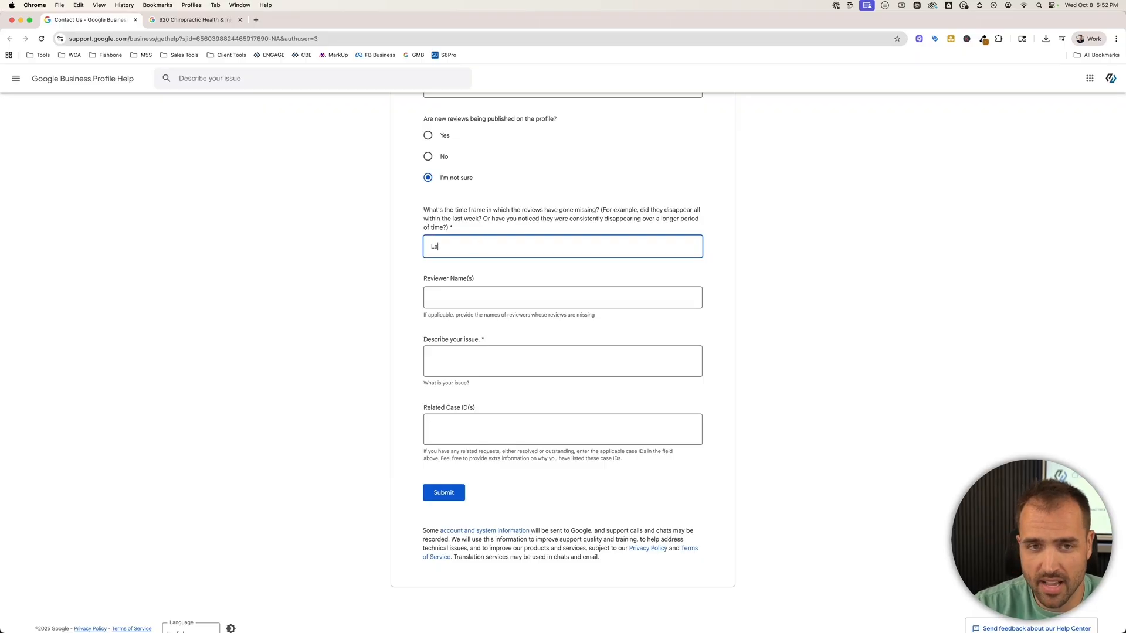
{"action": "type", "text": "st couple of weeks"}
{"action": "key", "text": "Tab"}
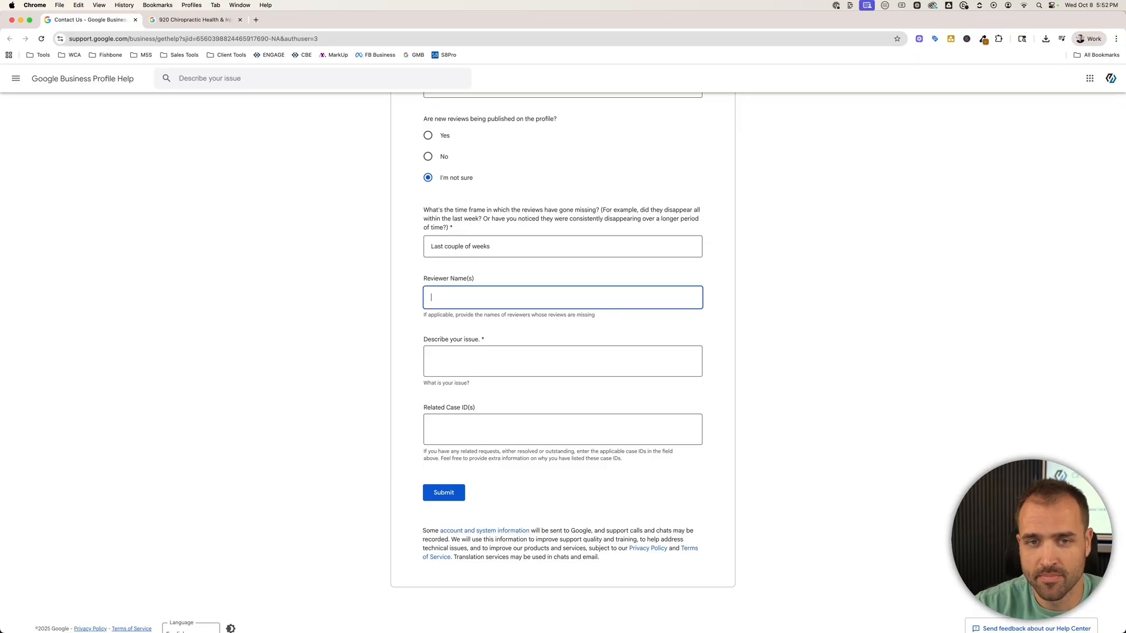
{"action": "left_click", "coordinate": [419, 279]}
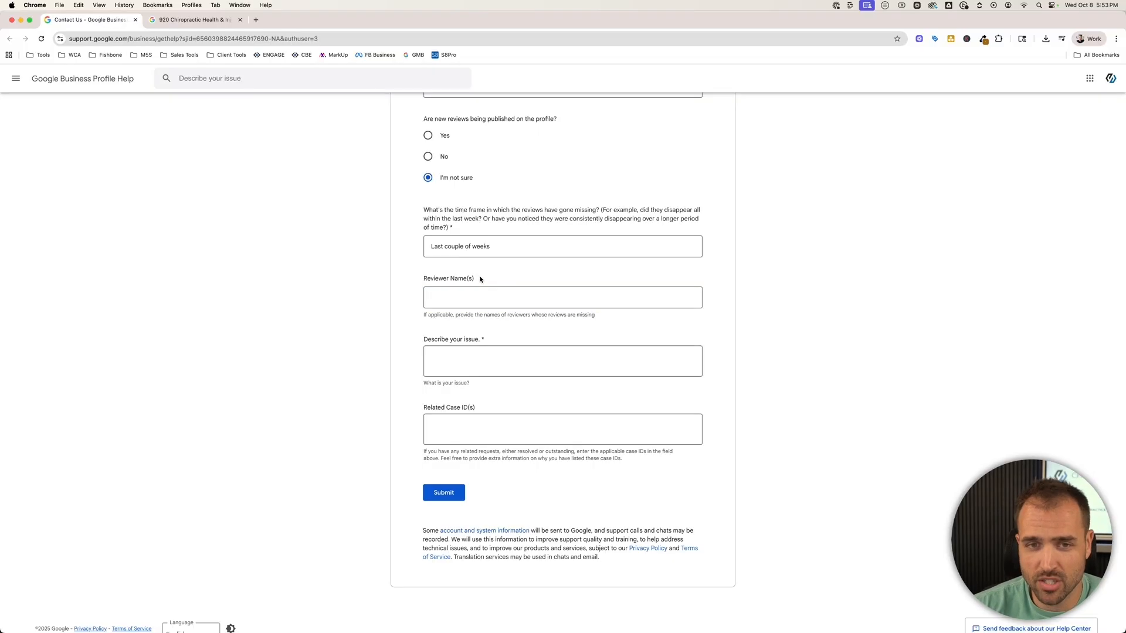
{"action": "left_click", "coordinate": [466, 300]}
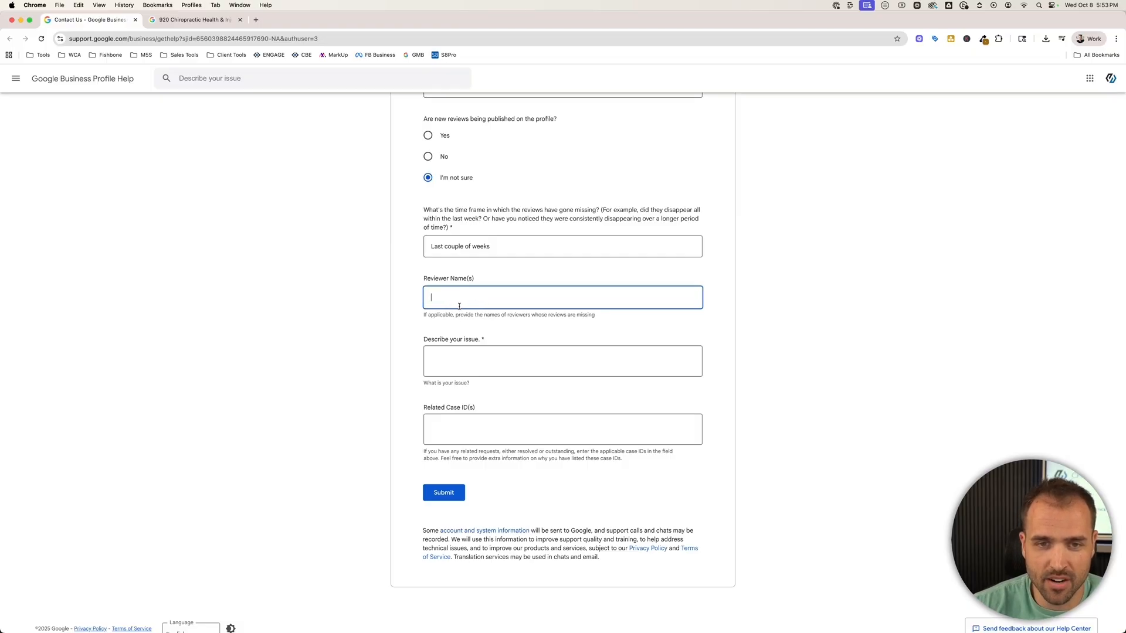
Describe customers' reviews not showing on the listing and submit the request.
{"action": "left_click", "coordinate": [461, 360]}
{"action": "type", "text": "I ha"}
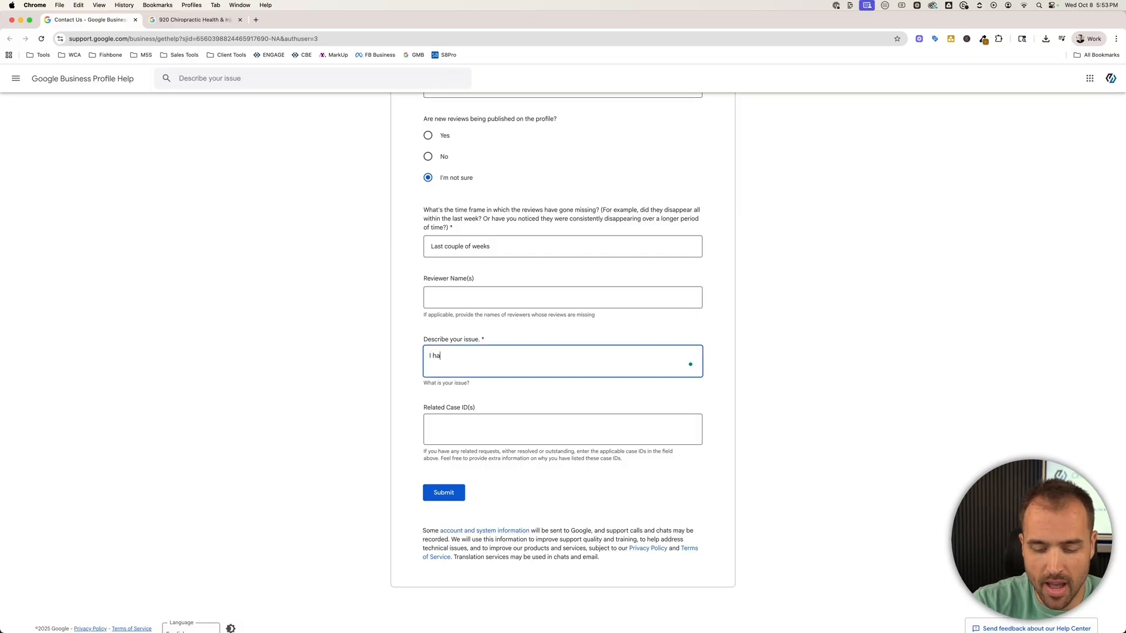
{"action": "type", "text": "ve customers that h"}
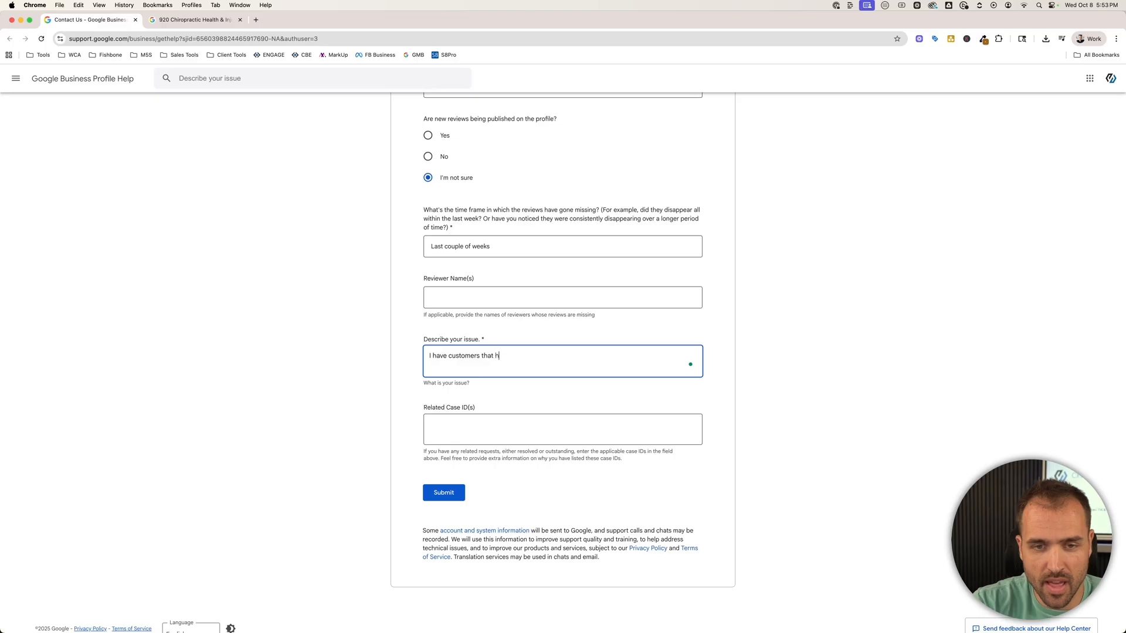
{"action": "type", "text": "ave left reviews an"}
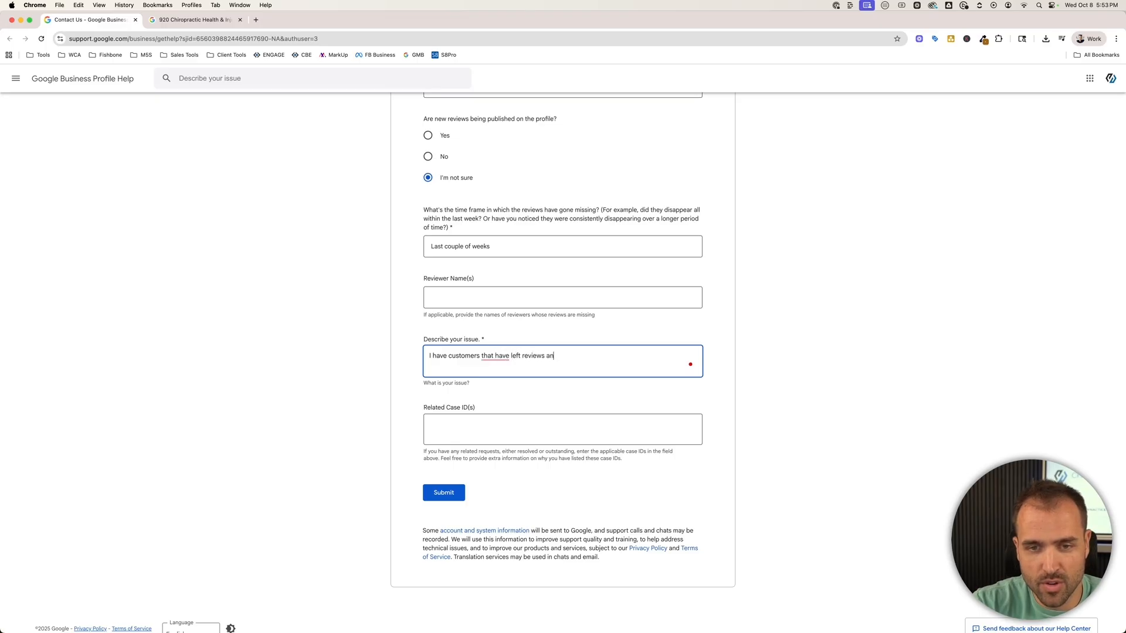
{"action": "type", "text": "d it's not showing"}
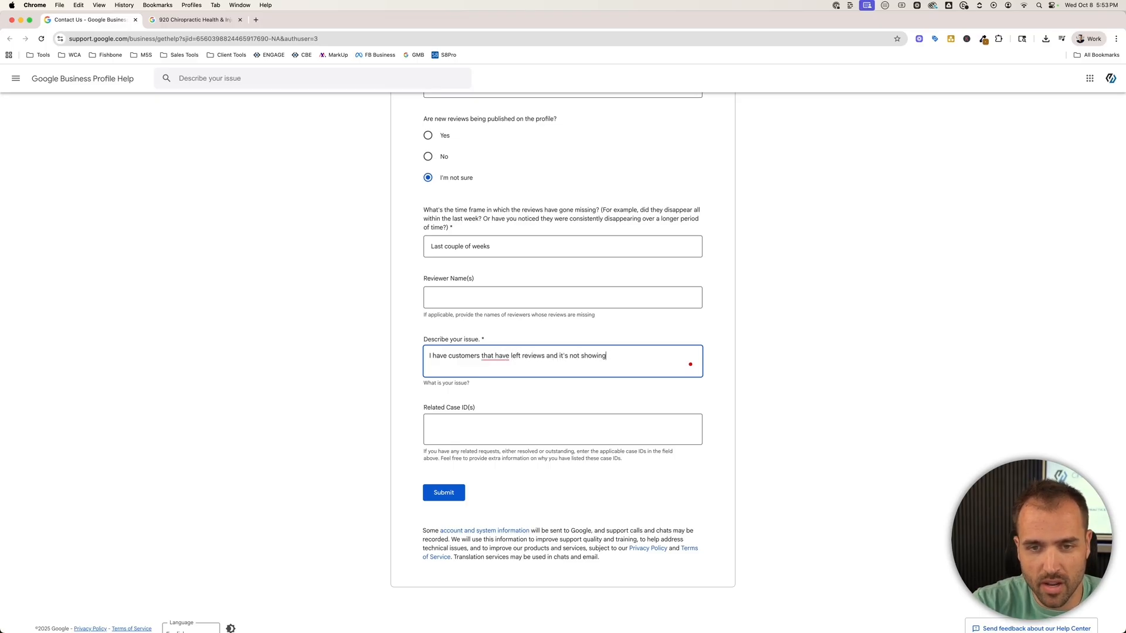
{"action": "type", "text": " up no my listing."}
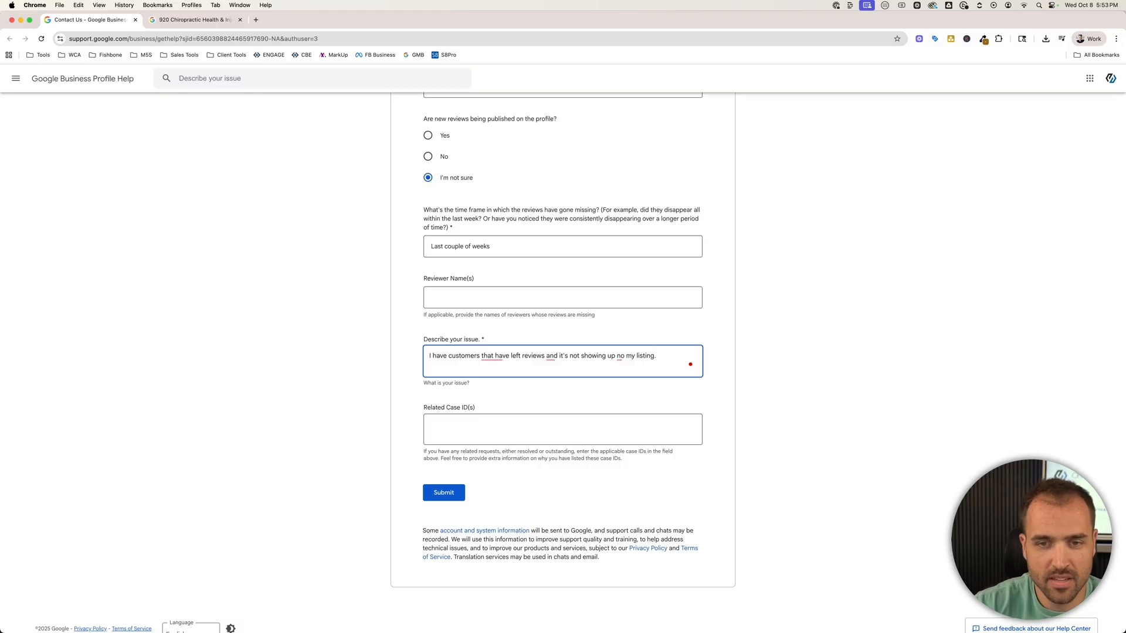
{"action": "key", "text": "Tab"}
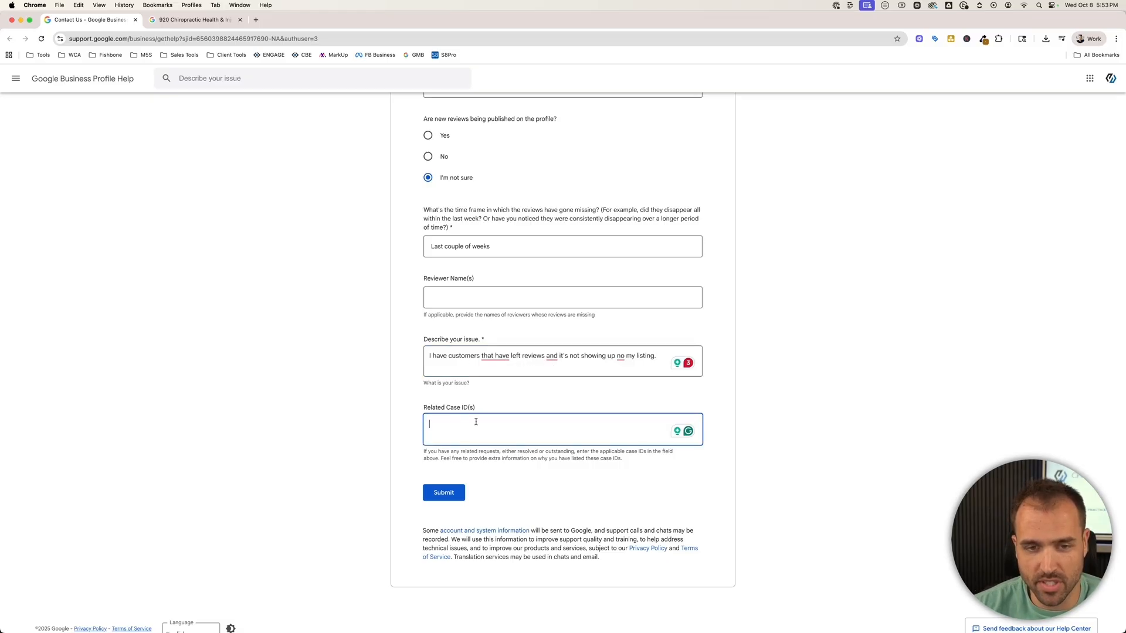
{"action": "left_click", "coordinate": [450, 497]}
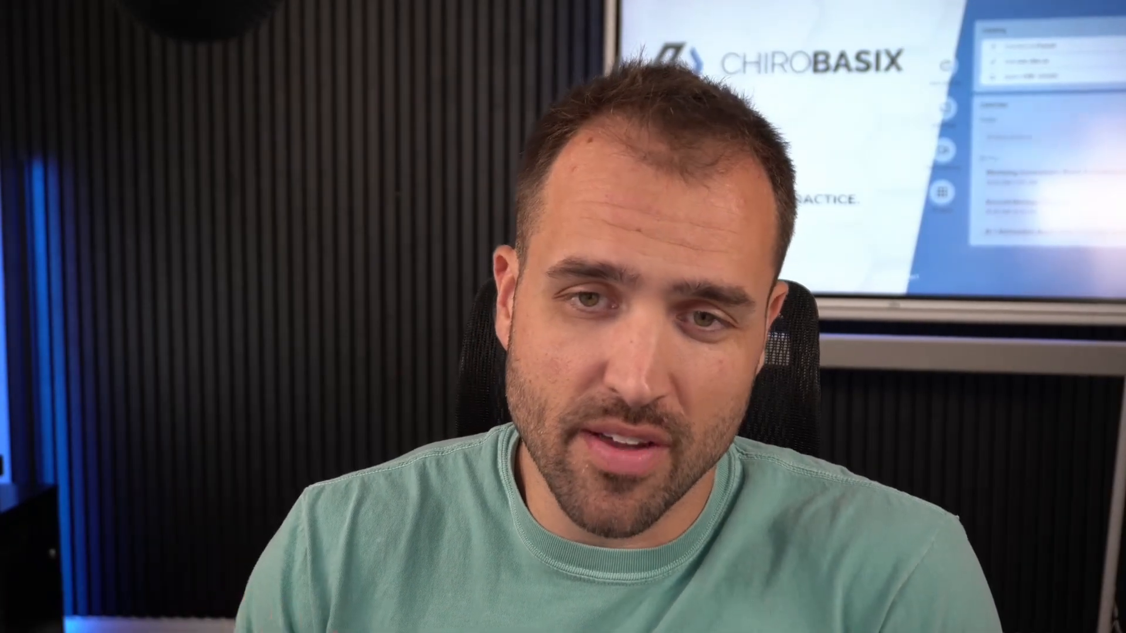